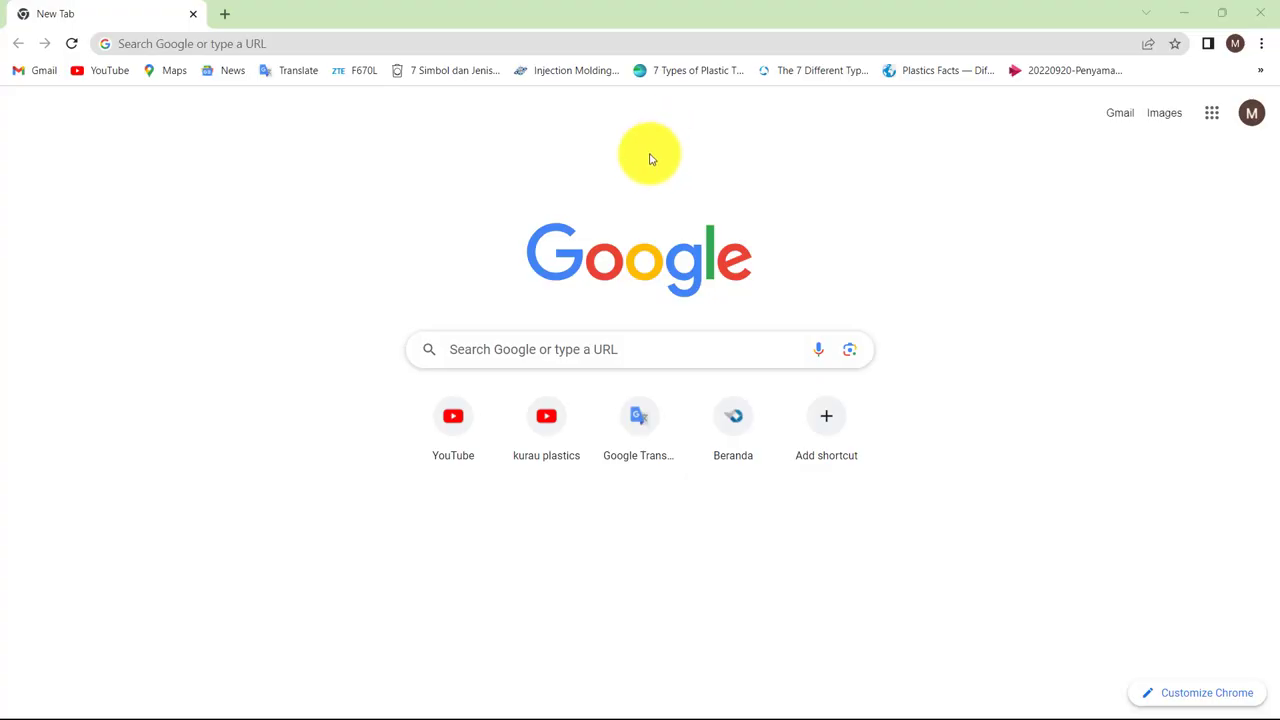
- Search Google for 'misumi indonesia' by typing 'misu' and picking the suggestion
left_click(627, 355)
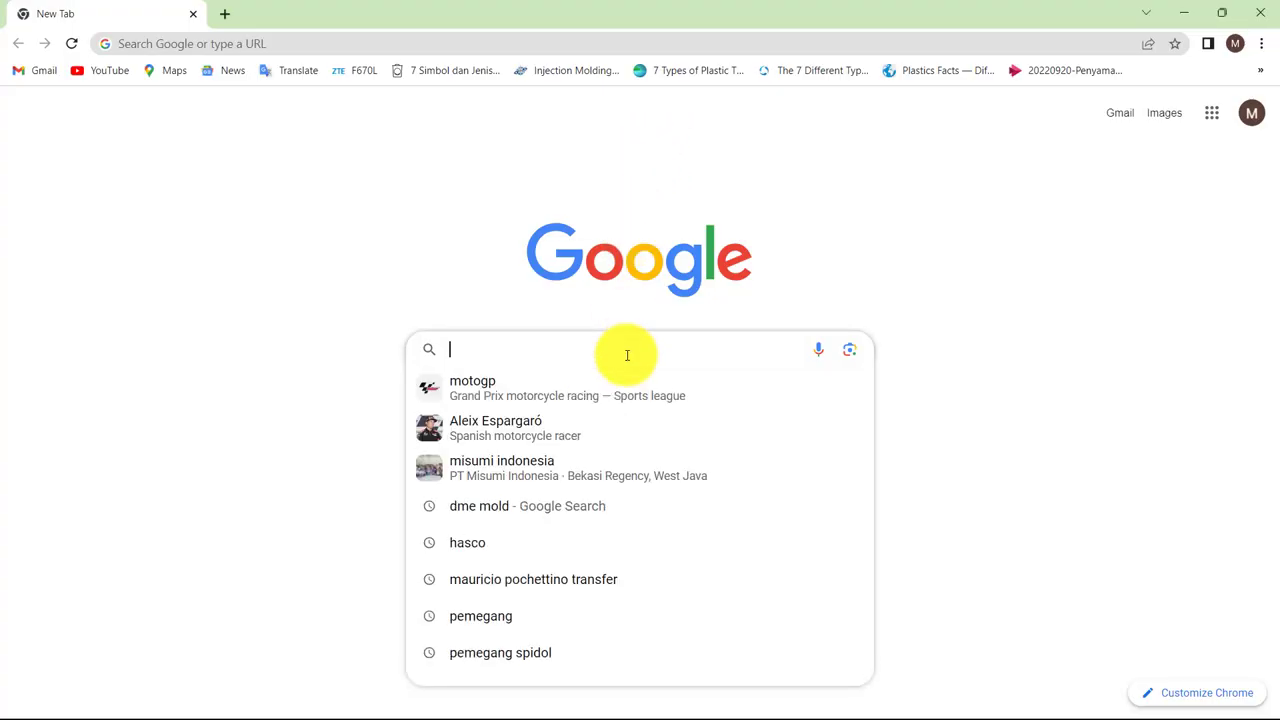
type("misu")
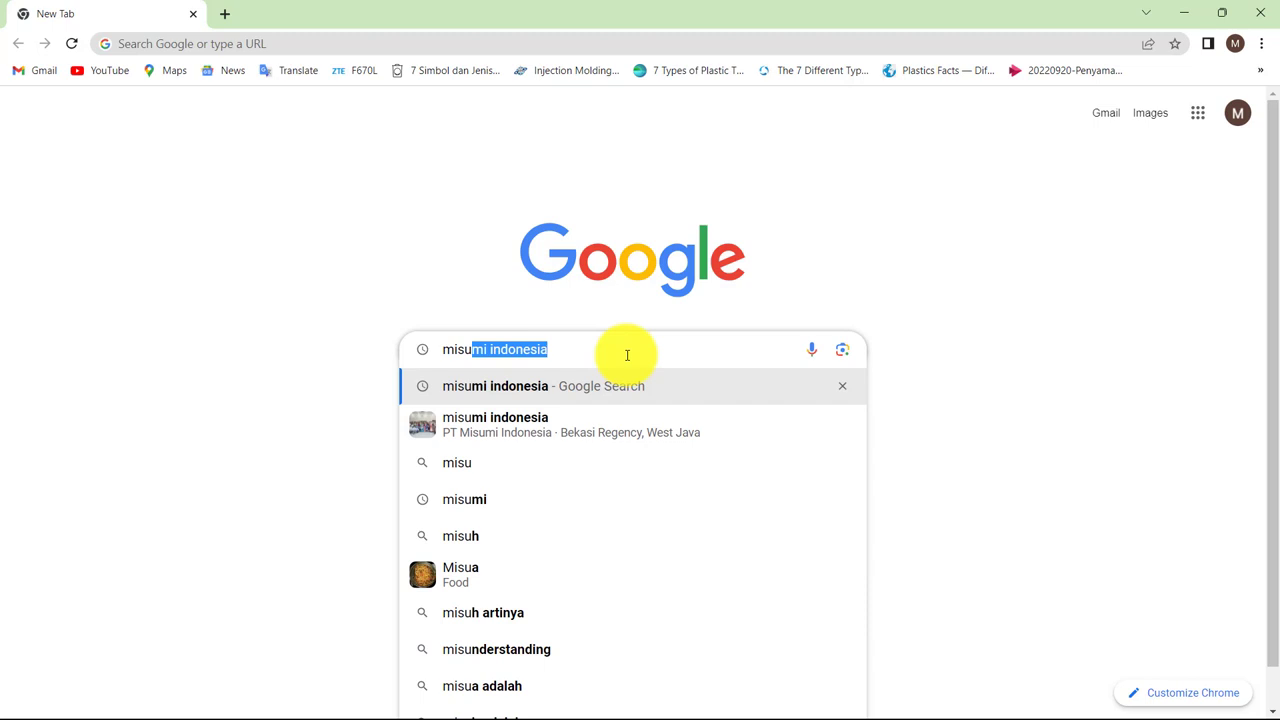
left_click(620, 428)
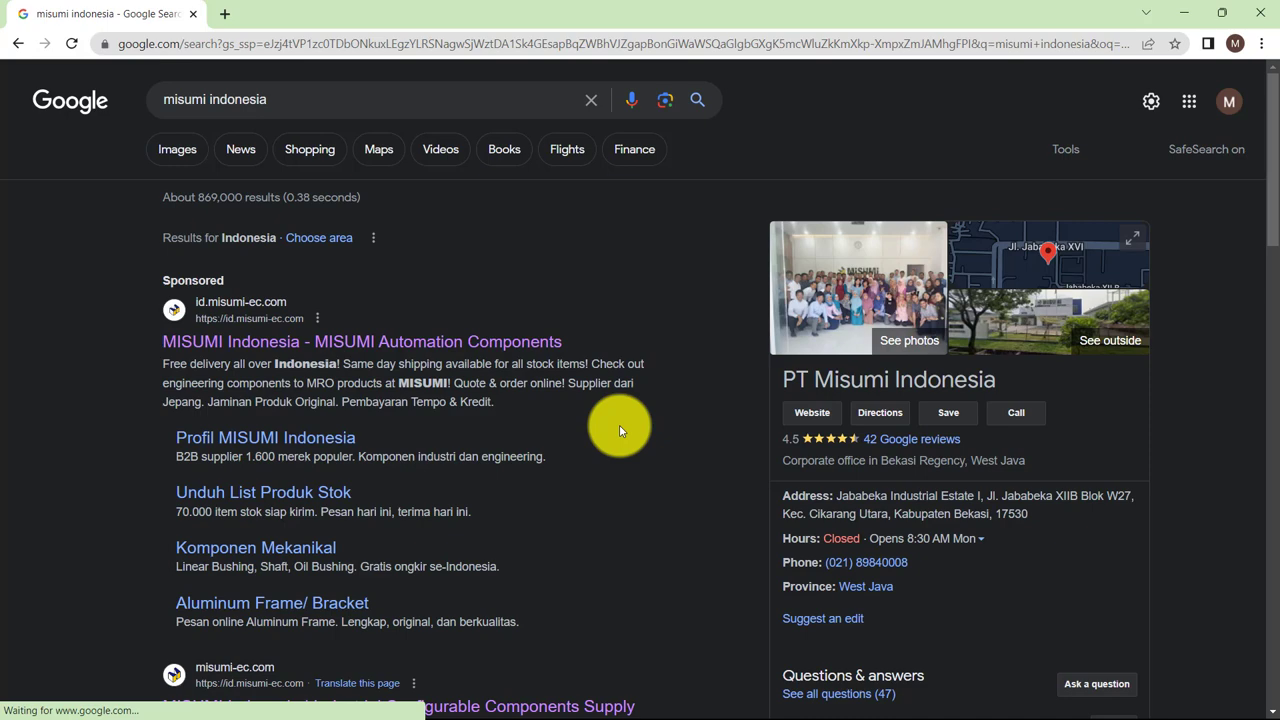
- Open the MISUMI Indonesia website and go to the Plastic Mold Components category
left_click(256, 343)
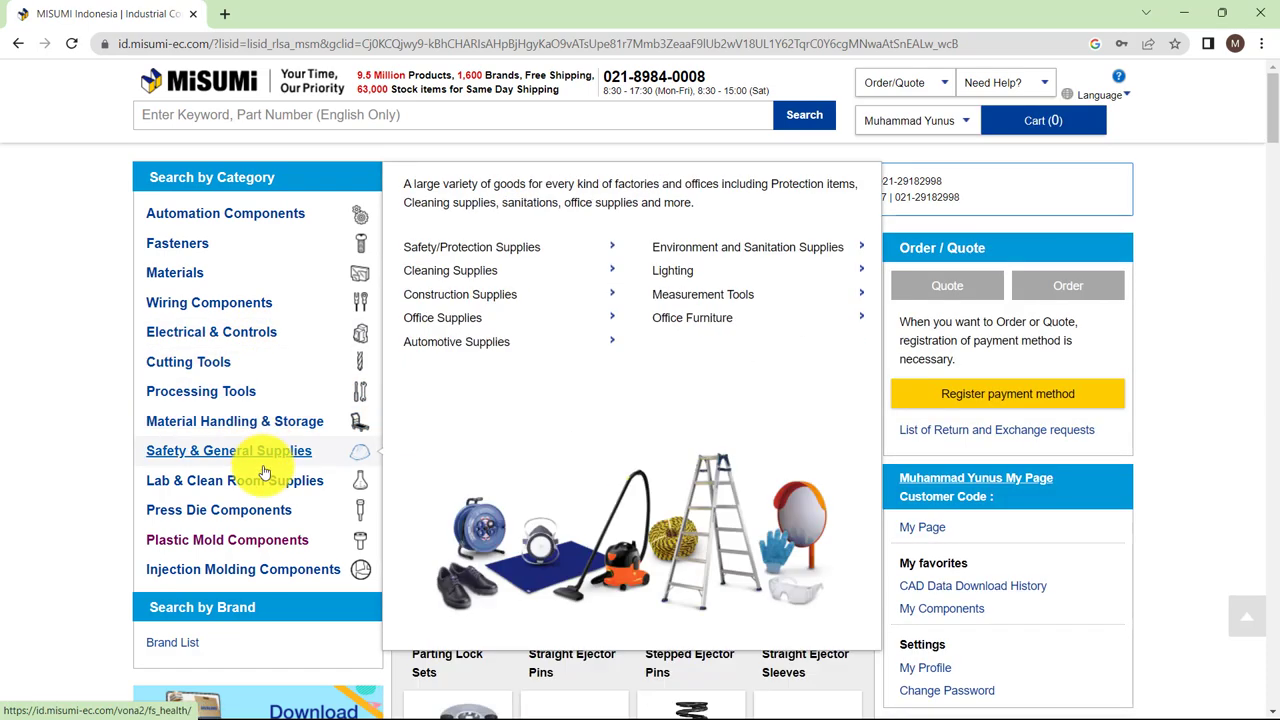
mouse_move(267, 545)
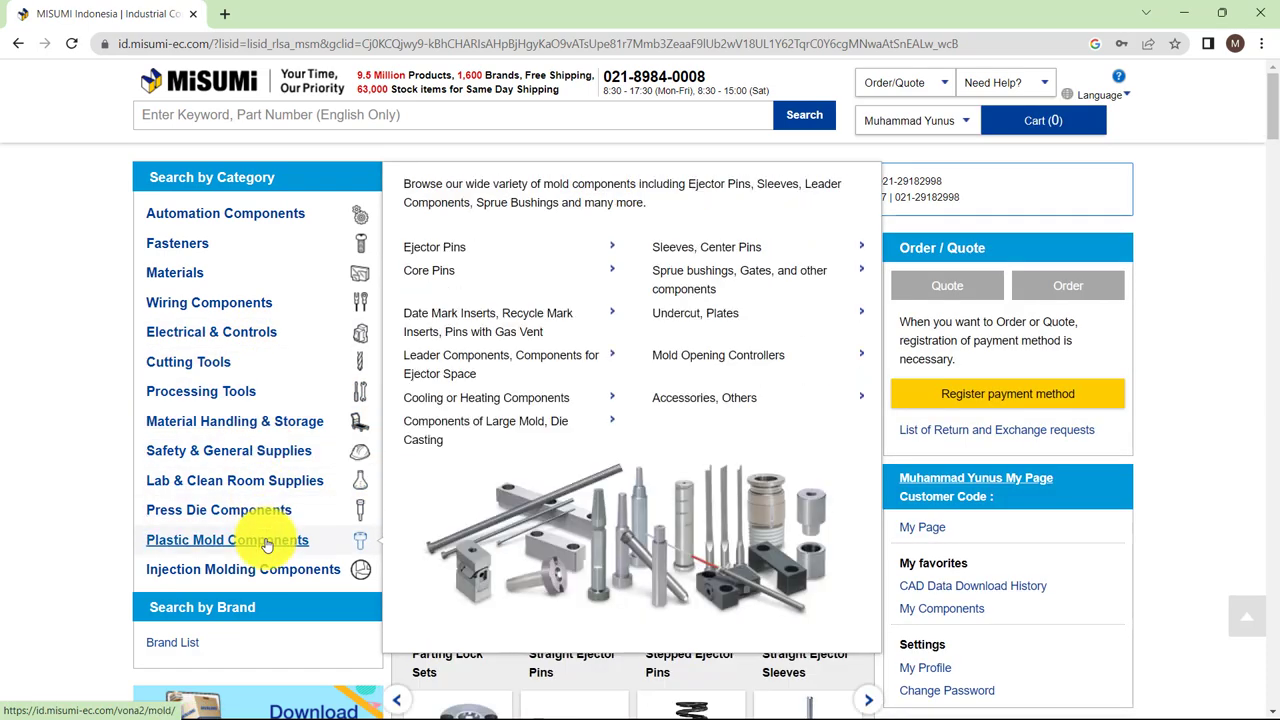
left_click(267, 545)
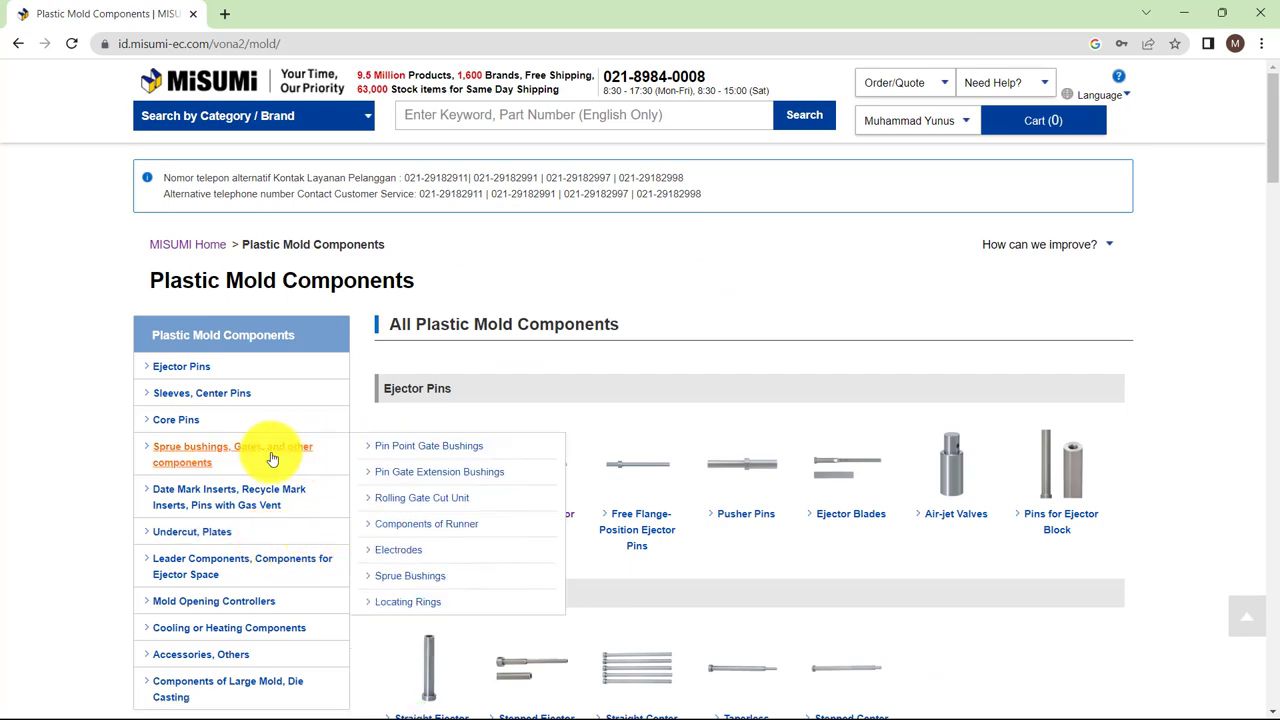
- Browse Mold Opening Controllers > Parting Lock Sets to the Resin Sleeve Type listing
mouse_move(238, 488)
mouse_move(216, 537)
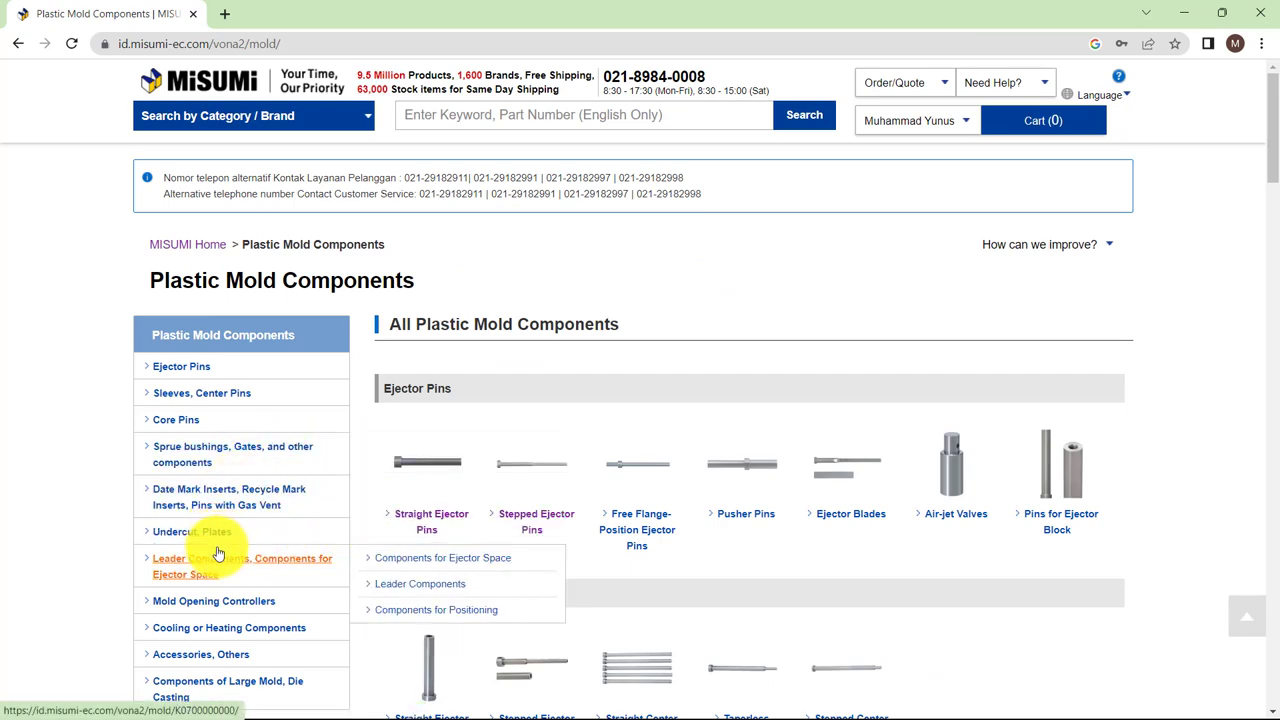
scroll(218, 554, "down", 1)
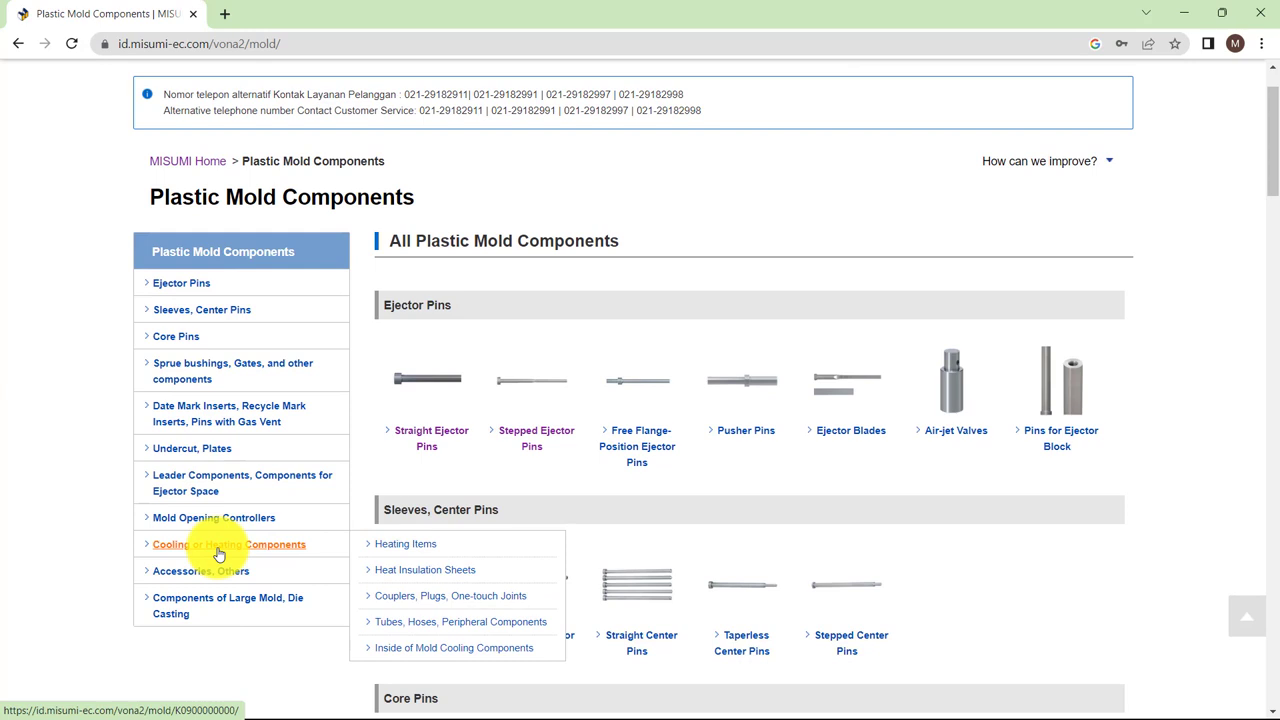
mouse_move(331, 523)
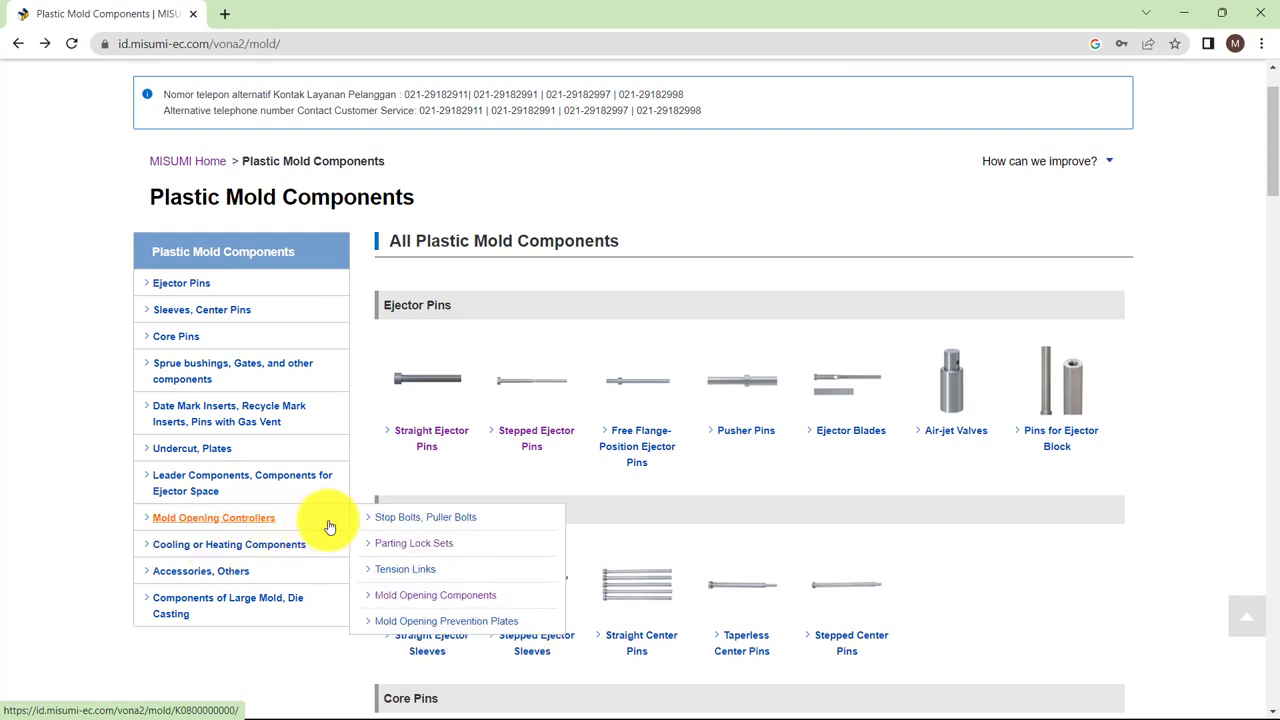
left_click(436, 550)
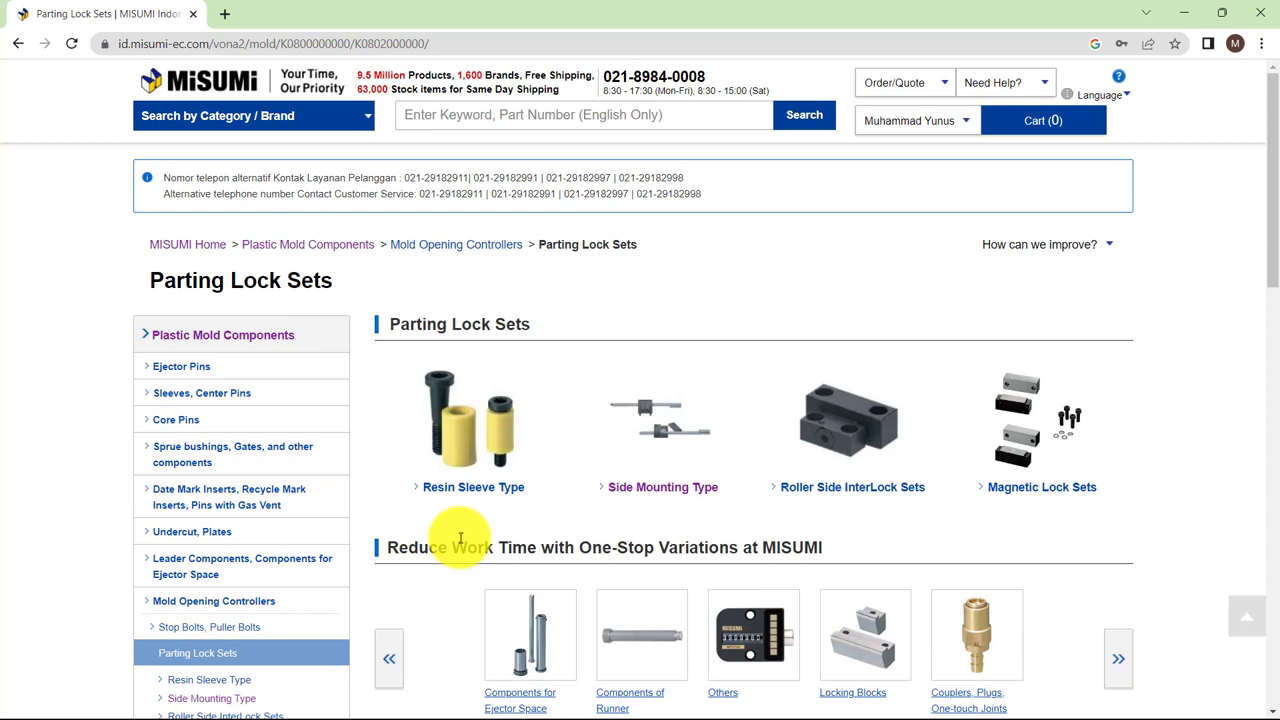
left_click(470, 468)
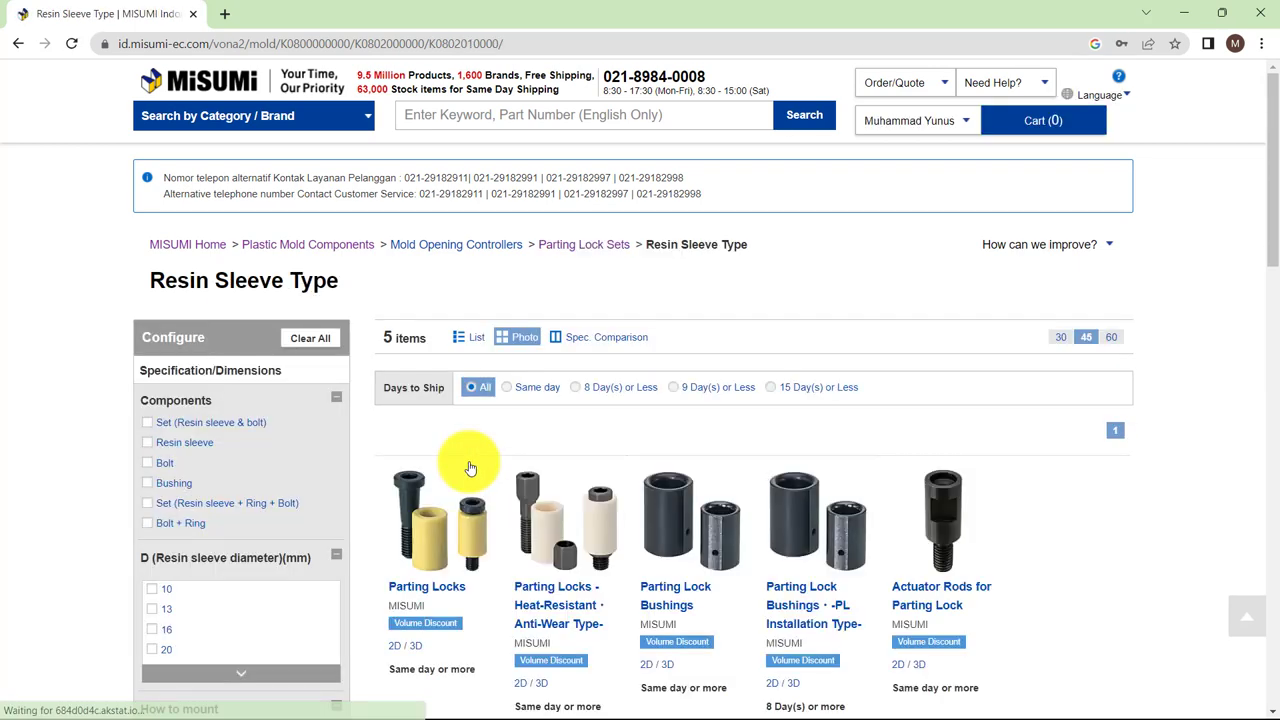
scroll(470, 468, "down", 1)
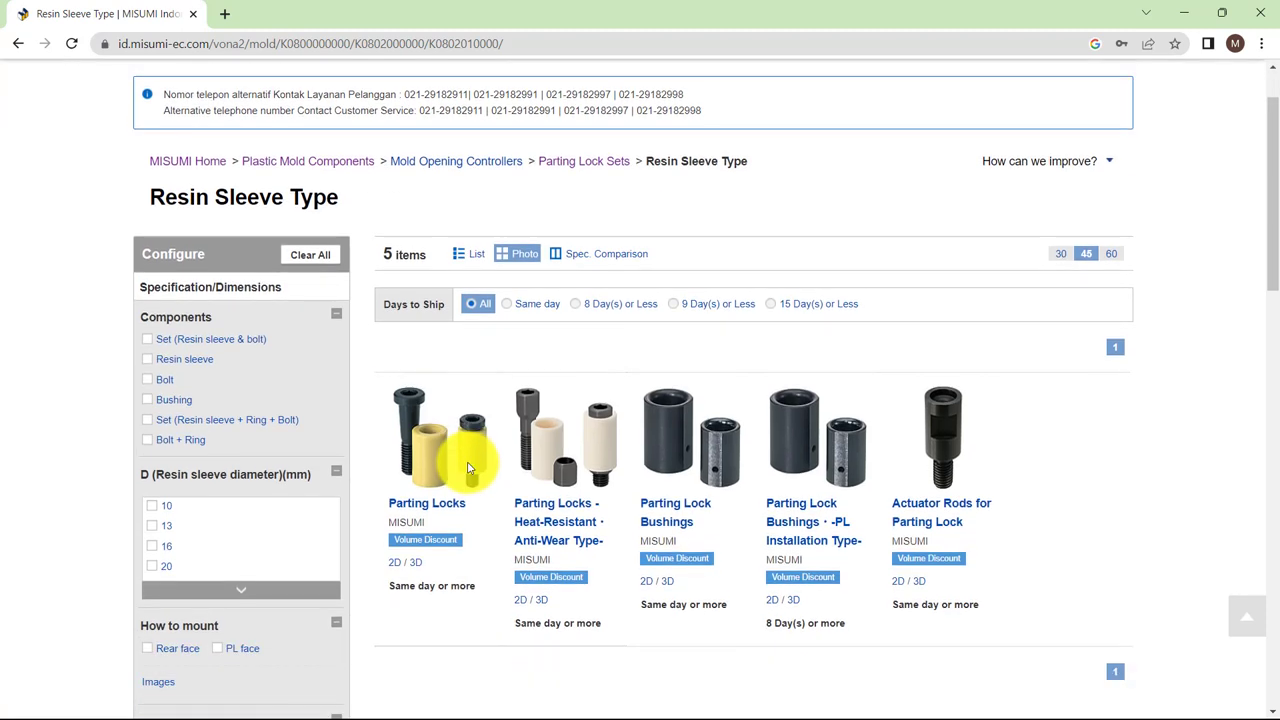
- Open the Parting Locks product details page and look over its specifications
left_click(436, 473)
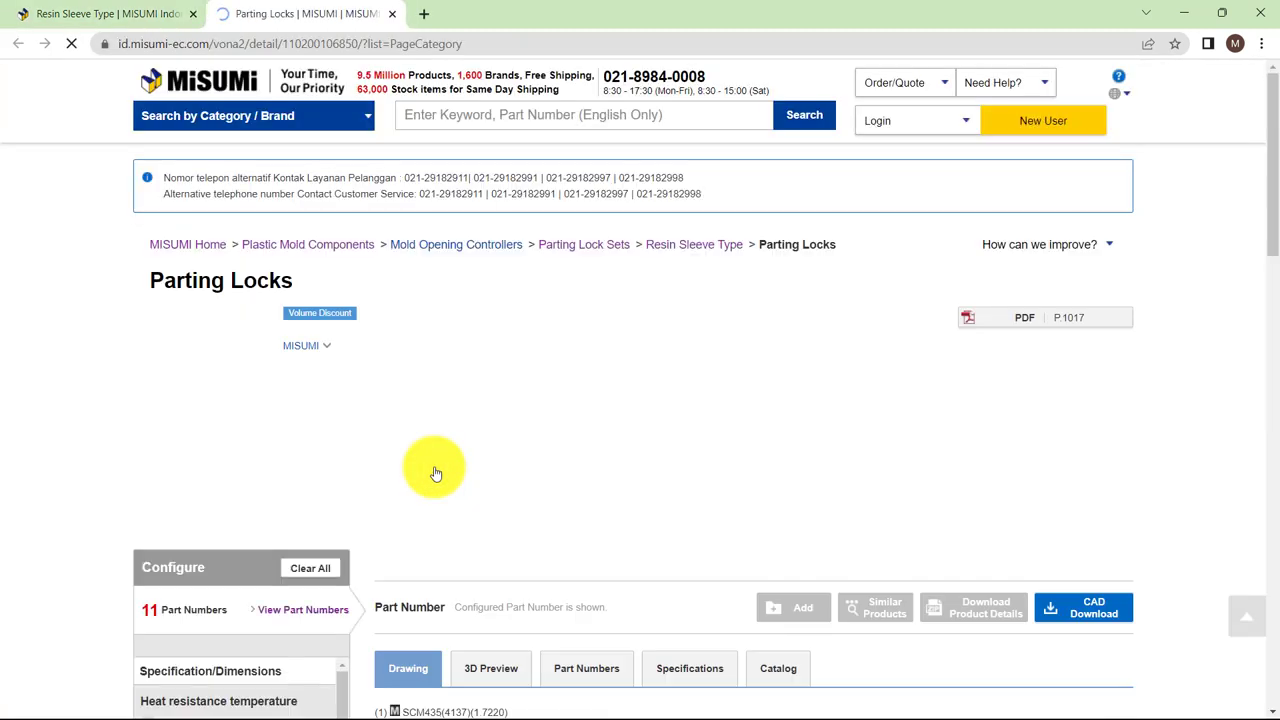
scroll(436, 473, "down", 1)
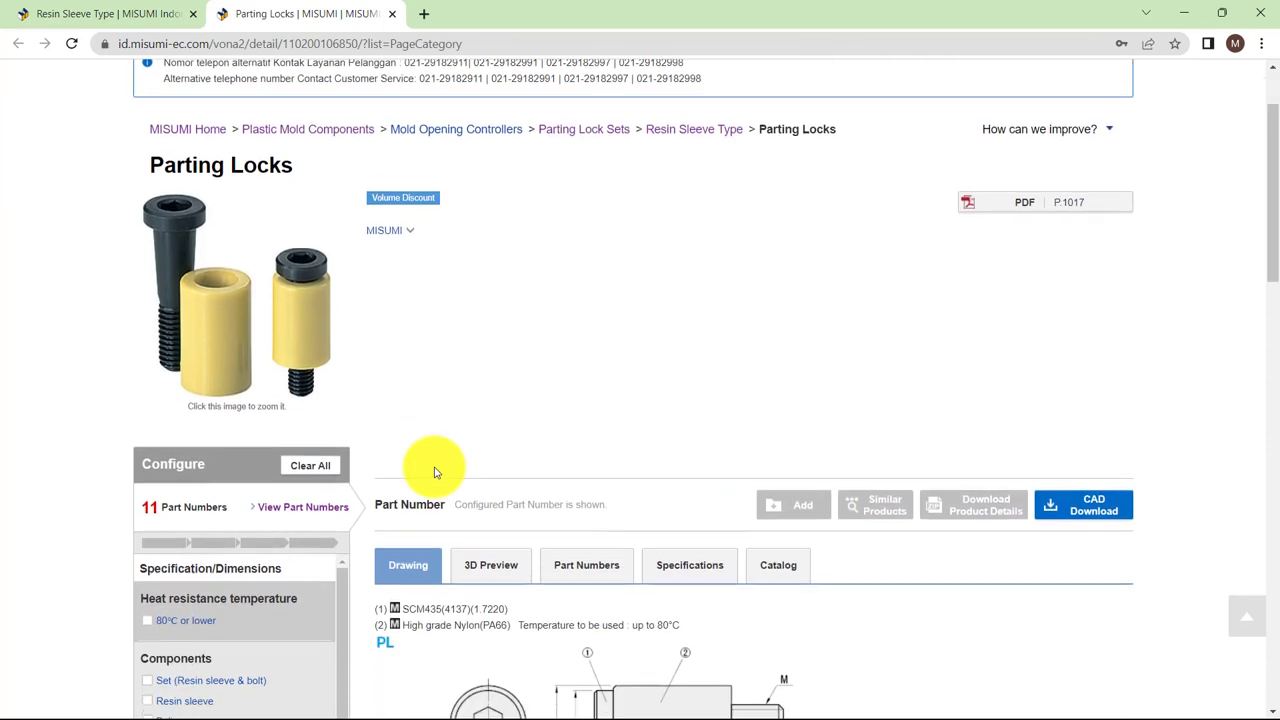
scroll(436, 473, "down", 1)
scroll(436, 473, "down", 3)
scroll(436, 473, "down", 1)
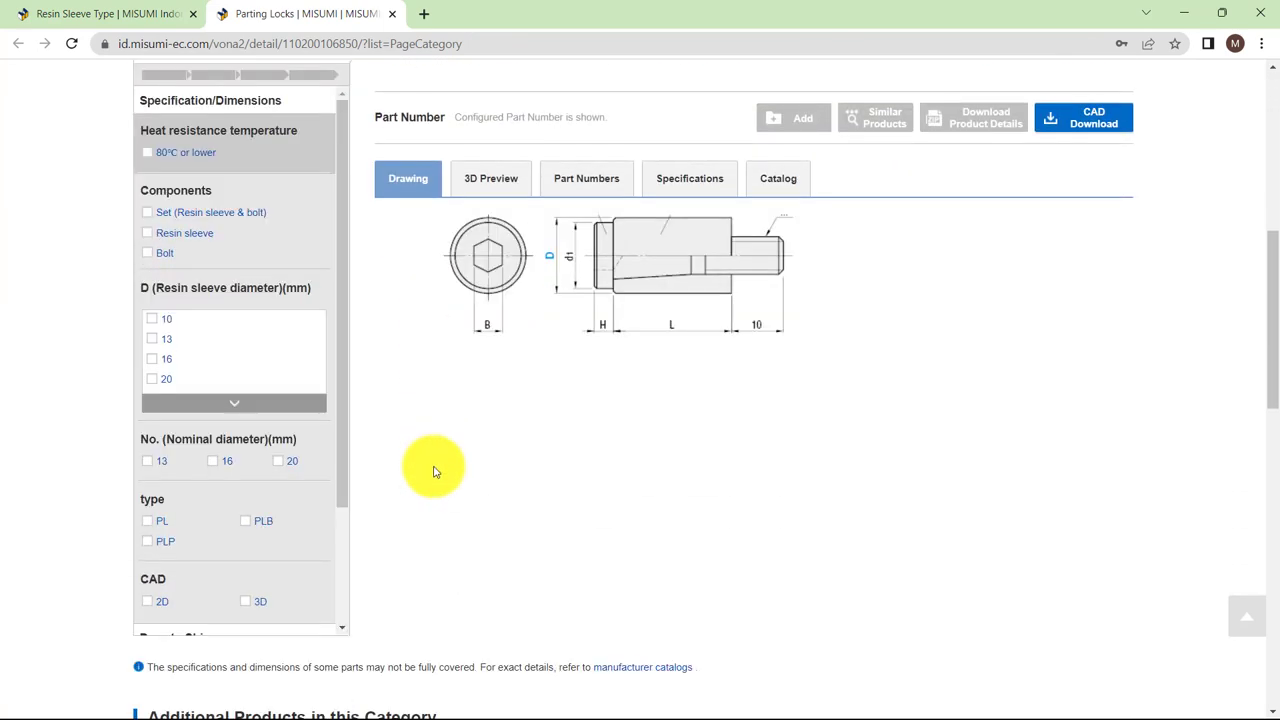
scroll(432, 471, "up", 1)
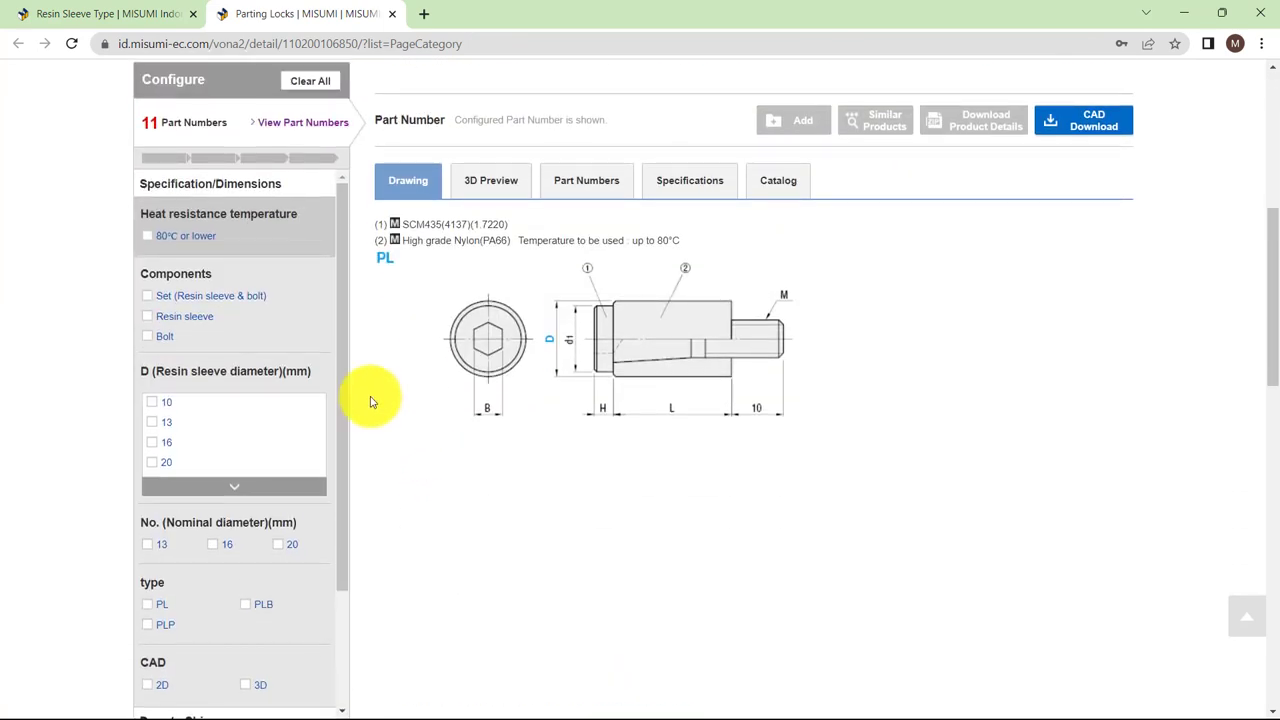
- Configure PL20: resin sleeve and bolt set, D = 20 mm, with 3D and 2D CAD
left_click(150, 299)
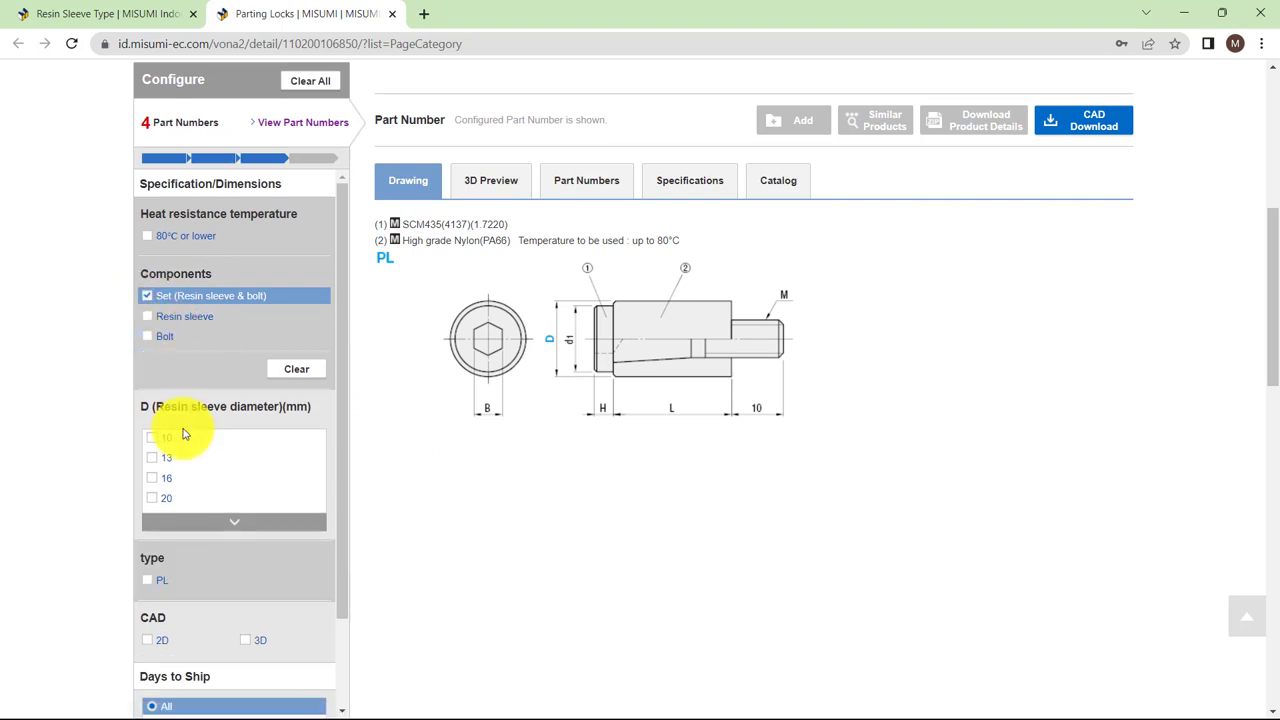
left_click(155, 500)
scroll(248, 500, "down", 1)
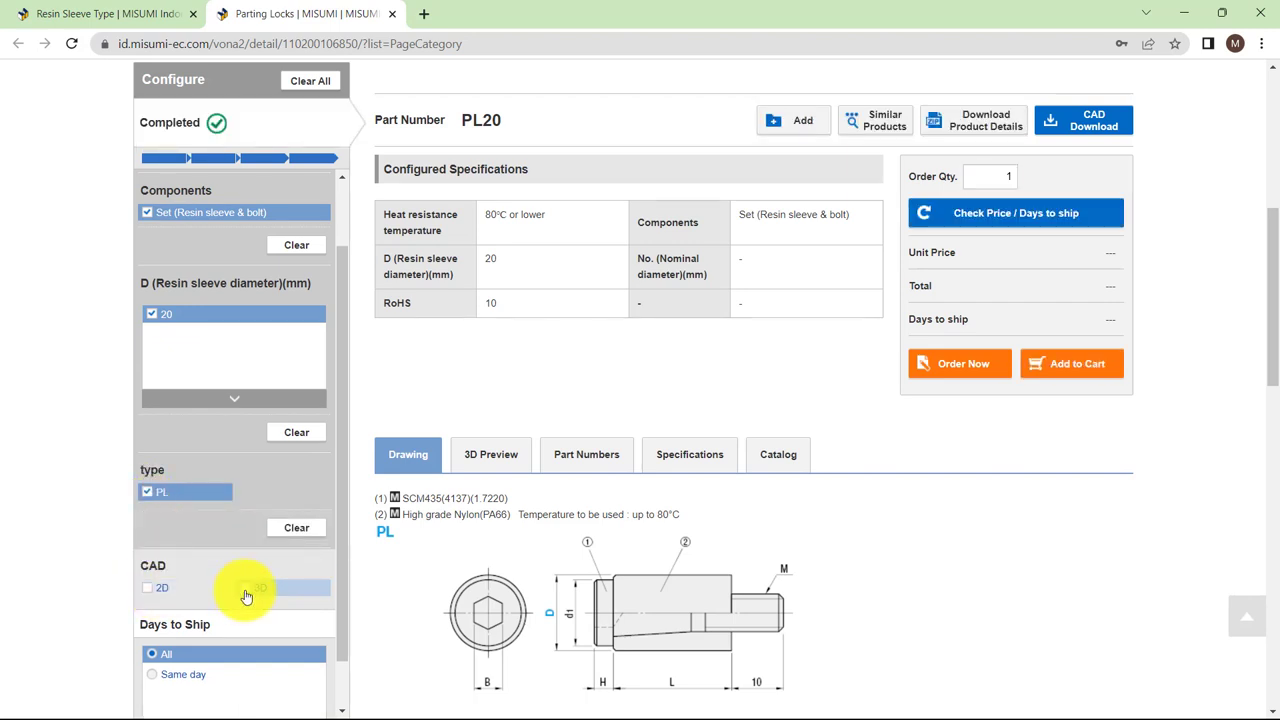
left_click(246, 590)
left_click(149, 597)
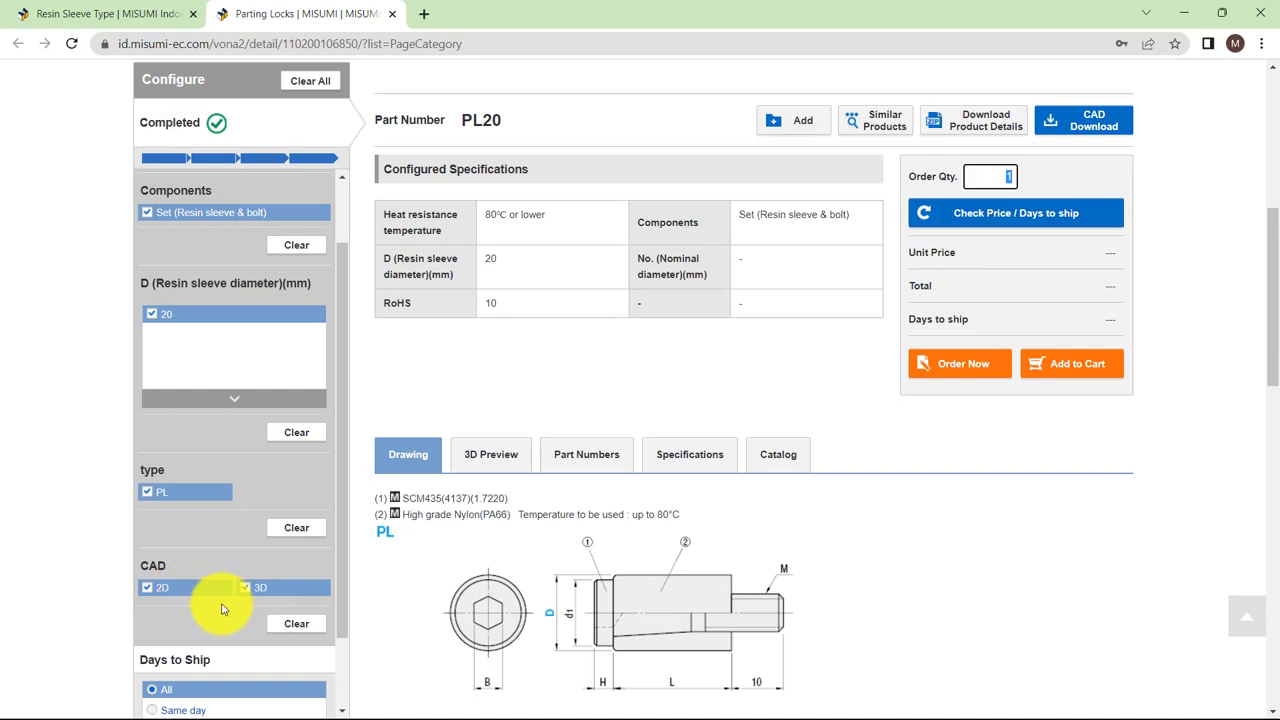
scroll(211, 621, "down", 1)
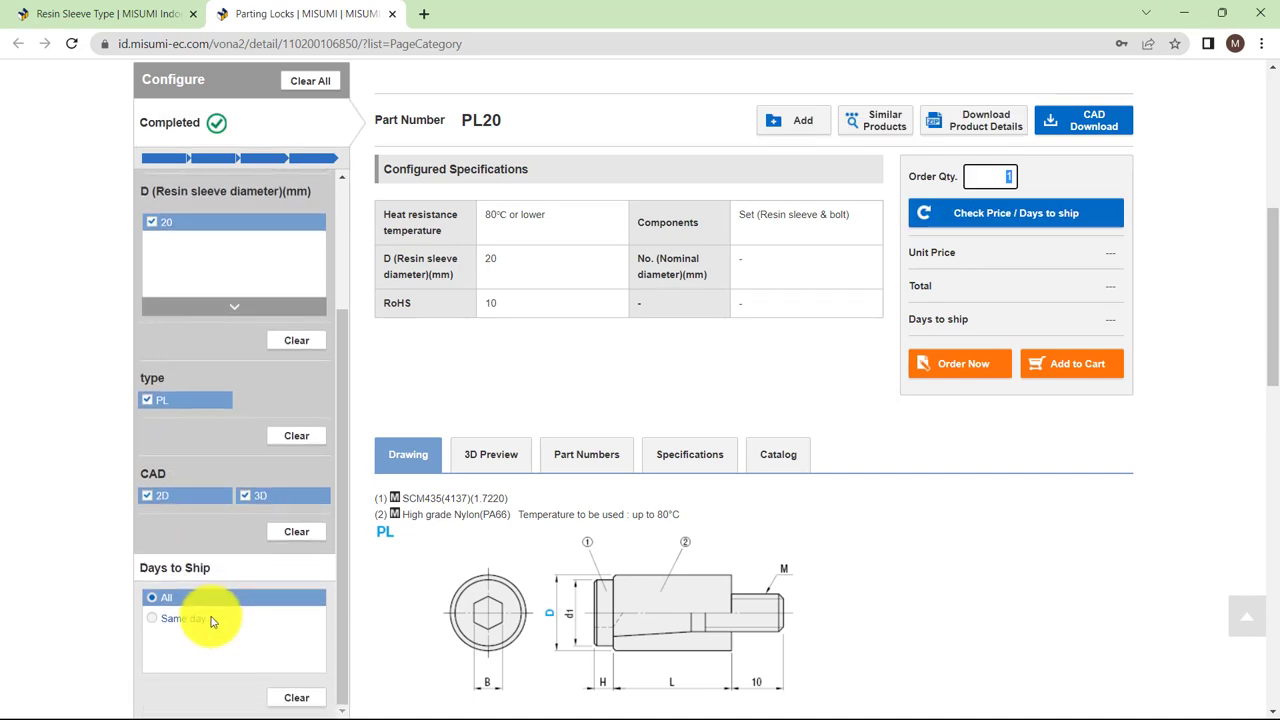
scroll(257, 620, "up", 2)
scroll(260, 594, "up", 2)
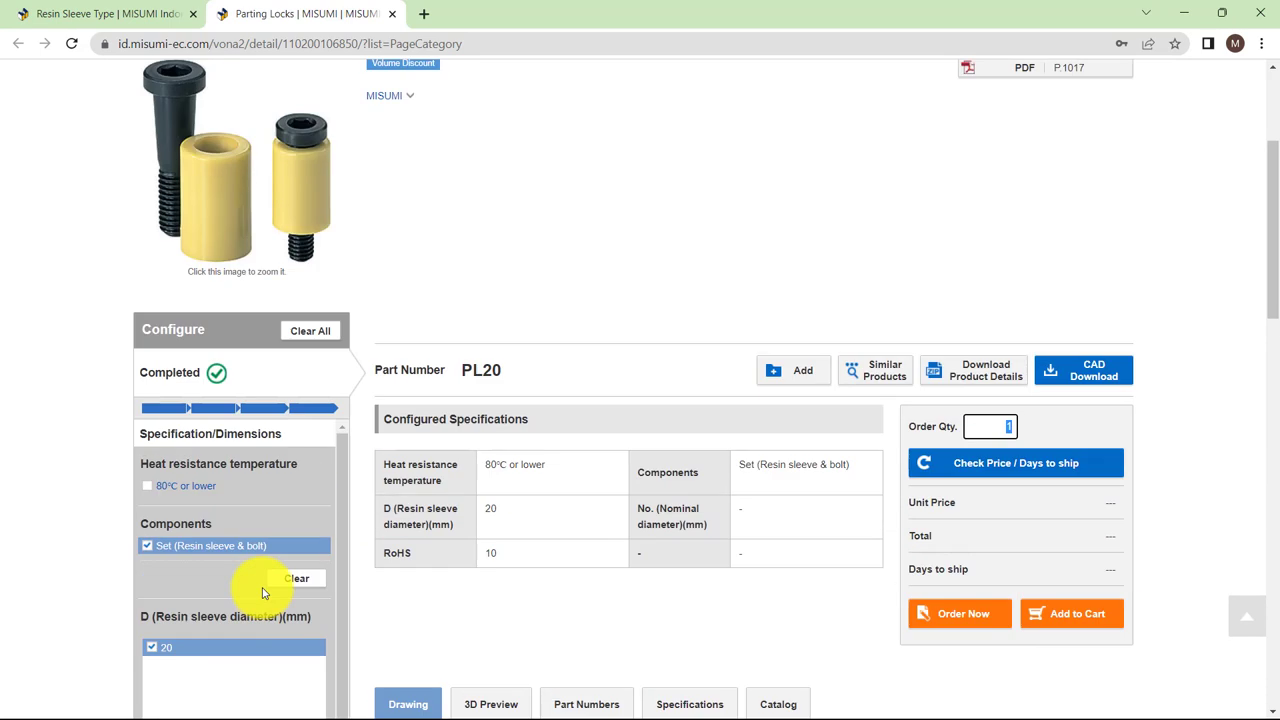
scroll(734, 620, "down", 1)
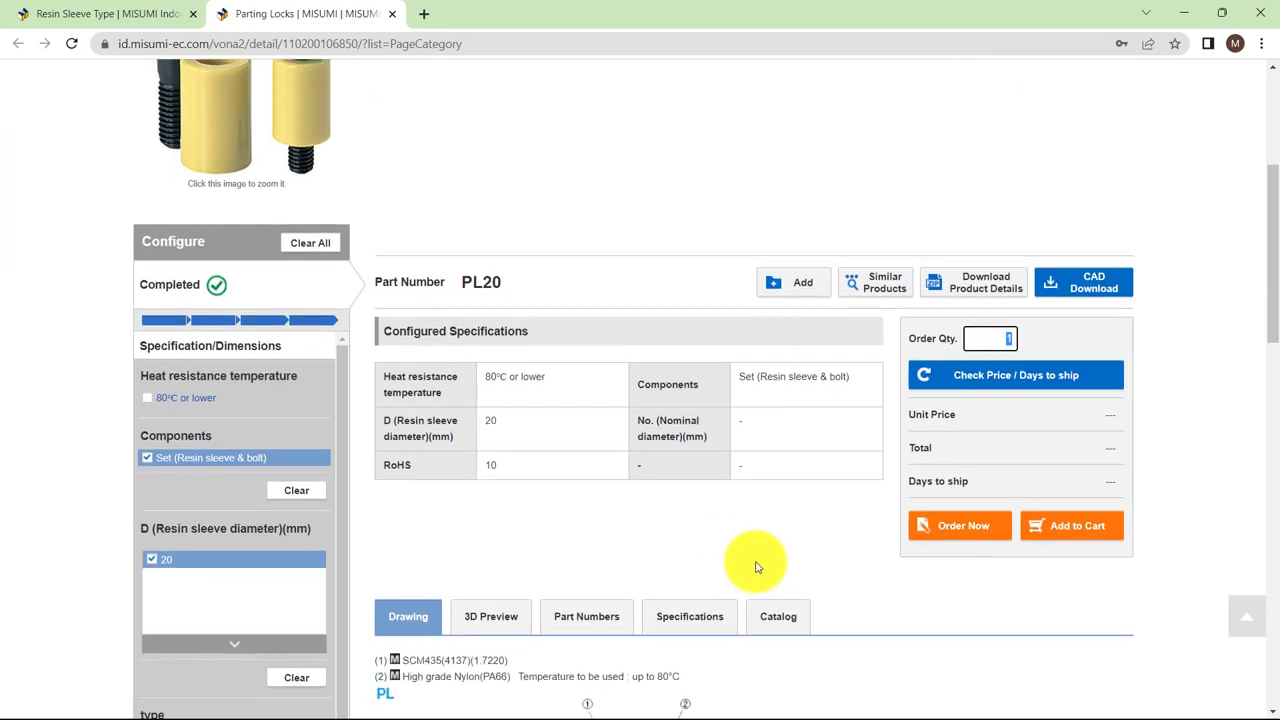
scroll(757, 560, "down", 1)
- Preview PL20 in 3D and orbit it until the hex-socket end shows
left_click(487, 541)
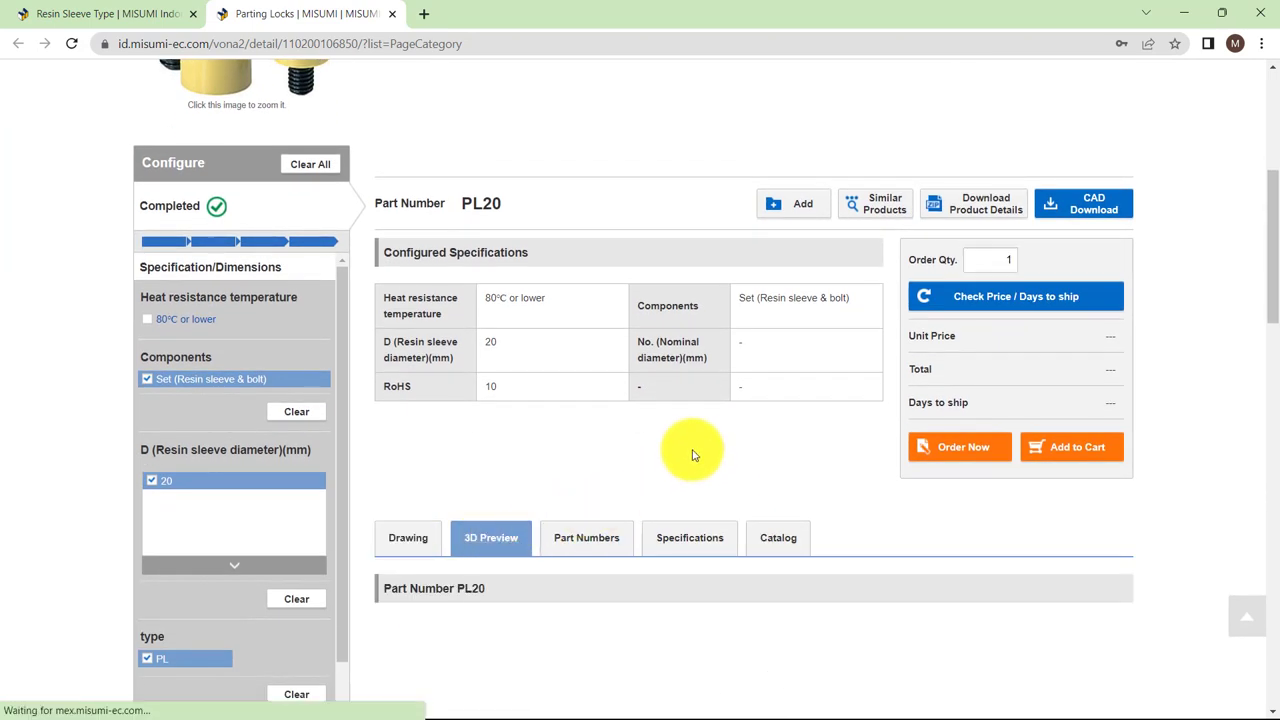
scroll(737, 470, "down", 1)
scroll(737, 477, "down", 2)
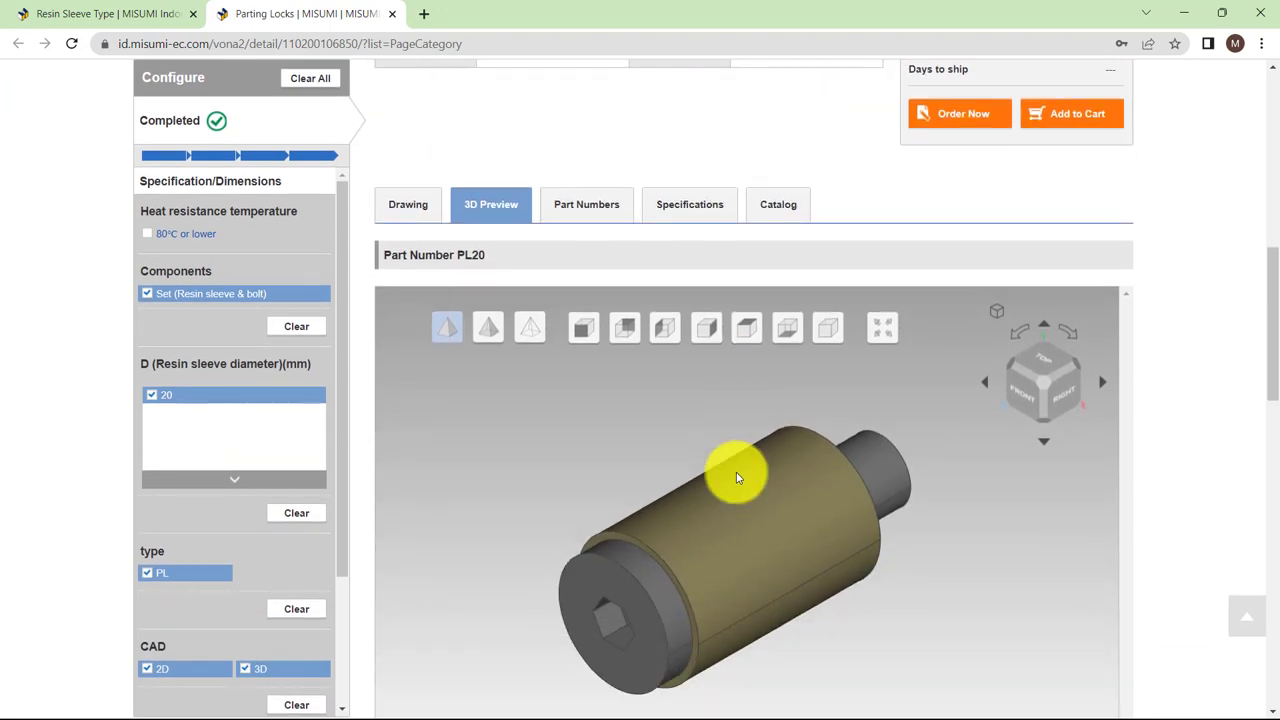
scroll(1234, 380, "down", 2)
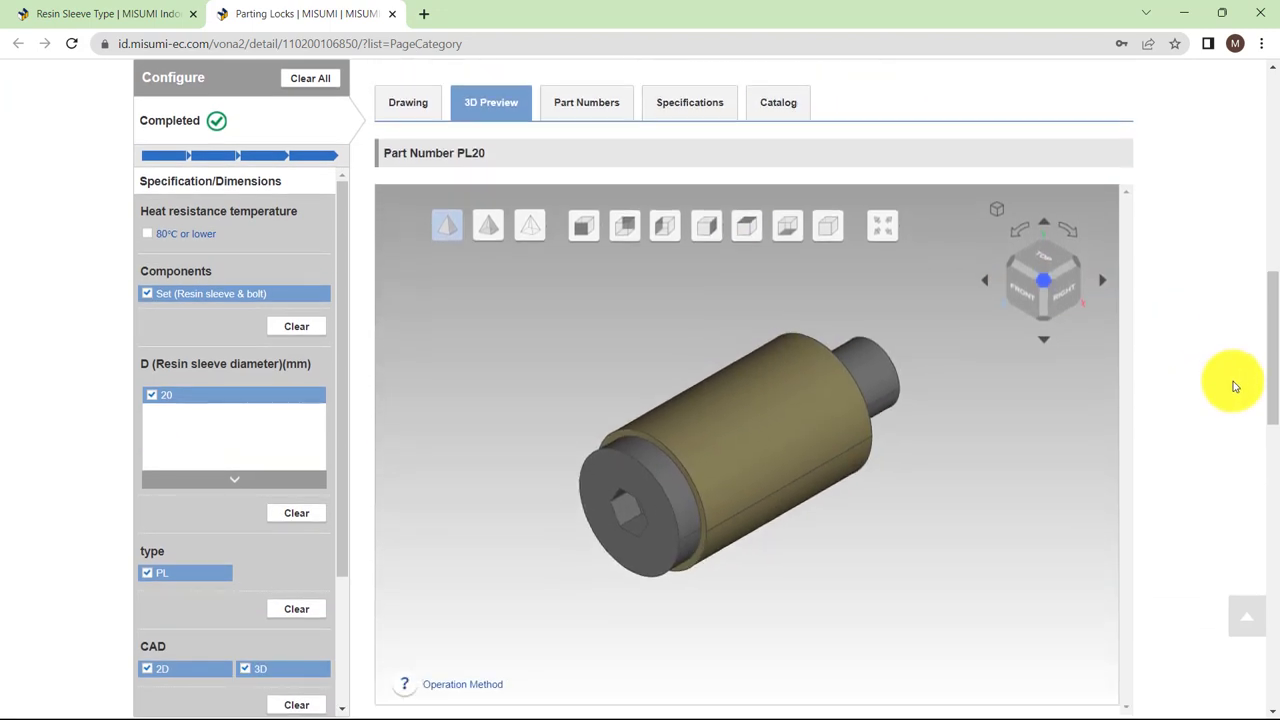
mouse_move(781, 405)
left_mouse_down()
mouse_move(911, 406)
mouse_move(622, 390)
mouse_move(837, 320)
mouse_move(666, 386)
mouse_move(914, 331)
mouse_move(673, 401)
mouse_move(829, 363)
mouse_move(1003, 363)
mouse_move(868, 381)
mouse_move(543, 380)
left_mouse_up()
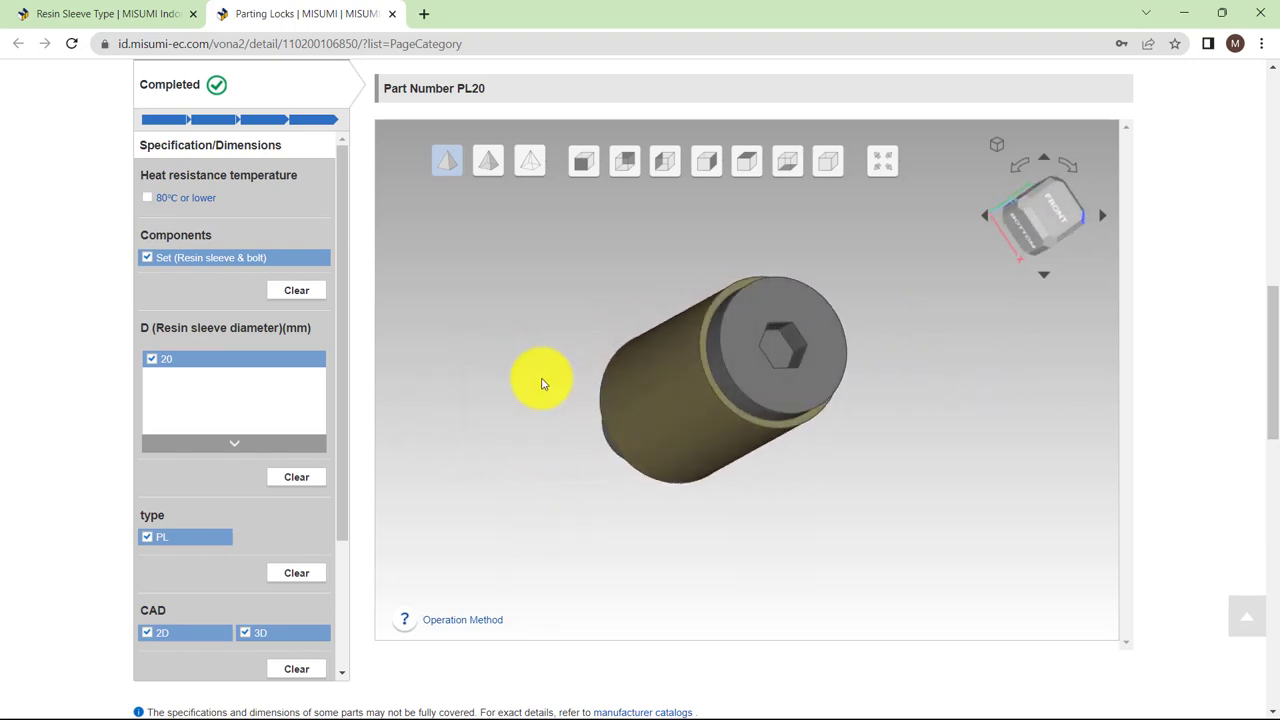
mouse_move(806, 374)
left_mouse_down()
mouse_move(514, 329)
mouse_move(808, 374)
mouse_move(906, 329)
mouse_move(506, 357)
mouse_move(620, 360)
mouse_move(794, 346)
mouse_move(634, 314)
mouse_move(400, 320)
left_mouse_up()
- Switch the preview to wireframe, then transparent, orbiting to reveal the hollow sleeve
left_click(530, 162)
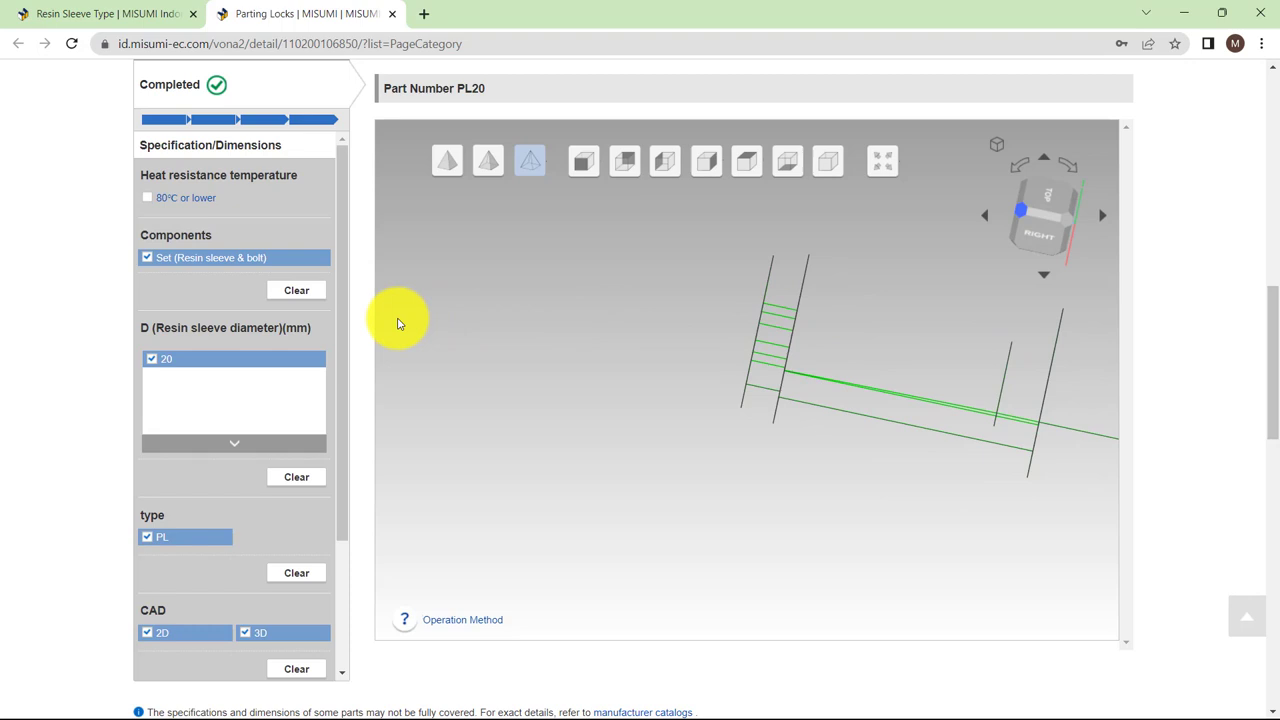
left_click(488, 161)
mouse_move(617, 287)
left_mouse_down()
mouse_move(511, 294)
mouse_move(794, 331)
mouse_move(563, 317)
mouse_move(457, 294)
mouse_move(740, 229)
mouse_move(753, 361)
mouse_move(1103, 391)
mouse_move(643, 320)
mouse_move(993, 149)
mouse_move(898, 346)
left_mouse_up()
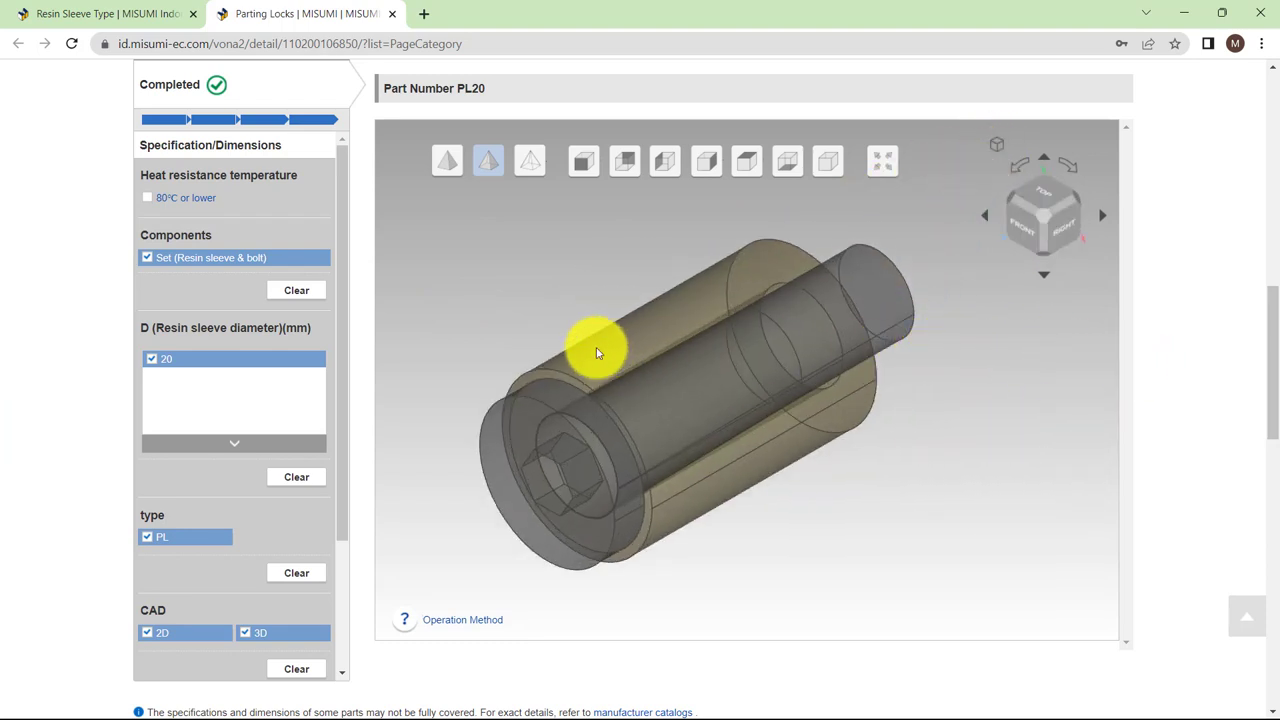
scroll(423, 306, "up", 1)
scroll(1190, 315, "up", 2)
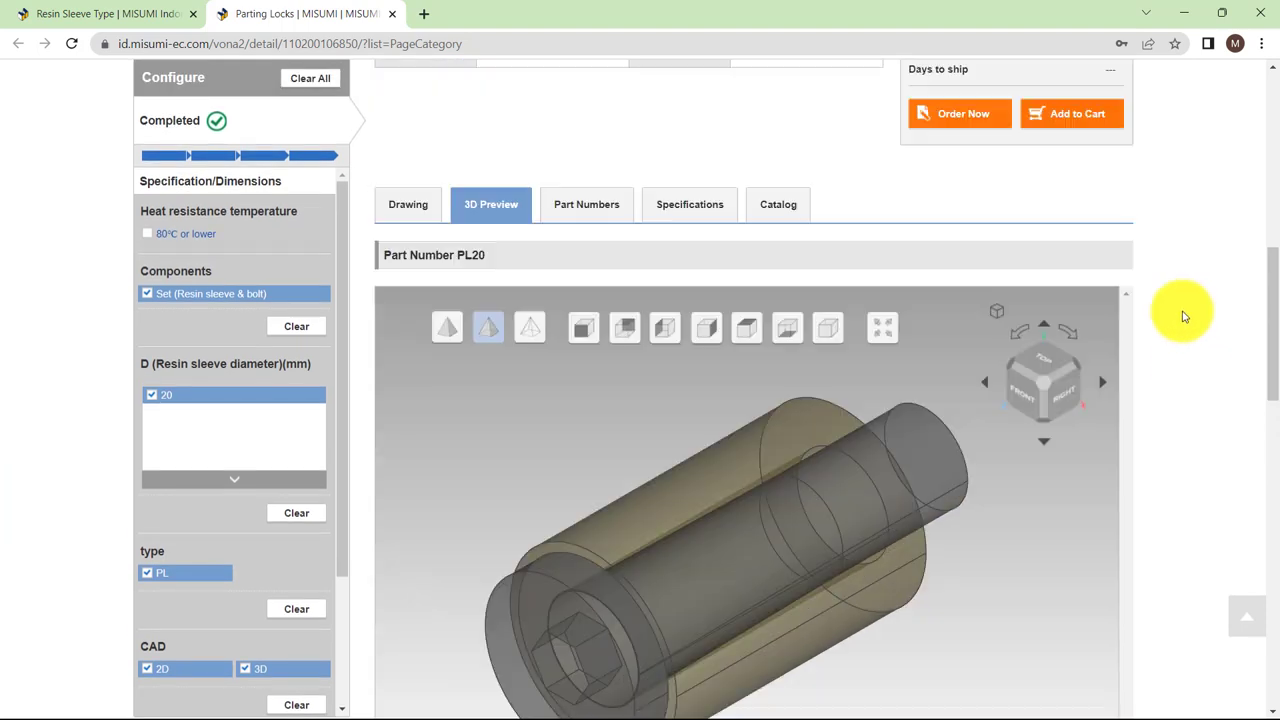
scroll(1180, 314, "up", 5)
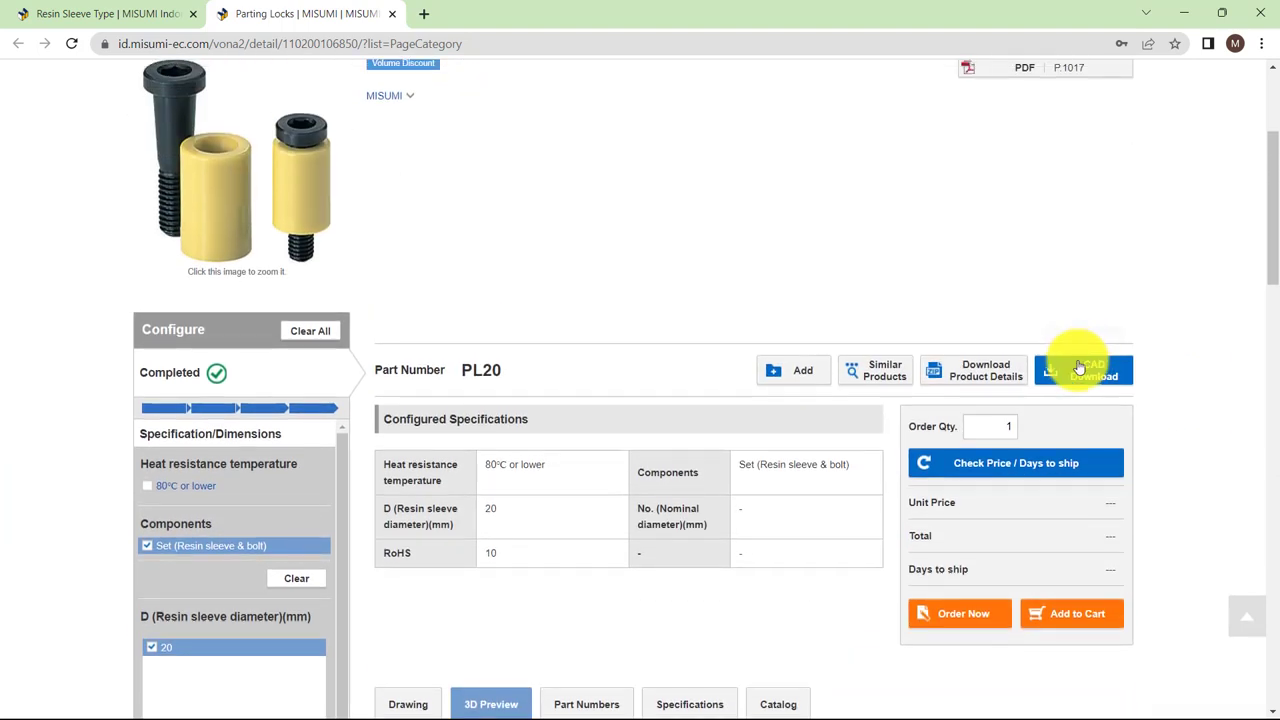
- Generate and download the PL20 CAD data in PARASOLID(X_T) format
left_click(1079, 369)
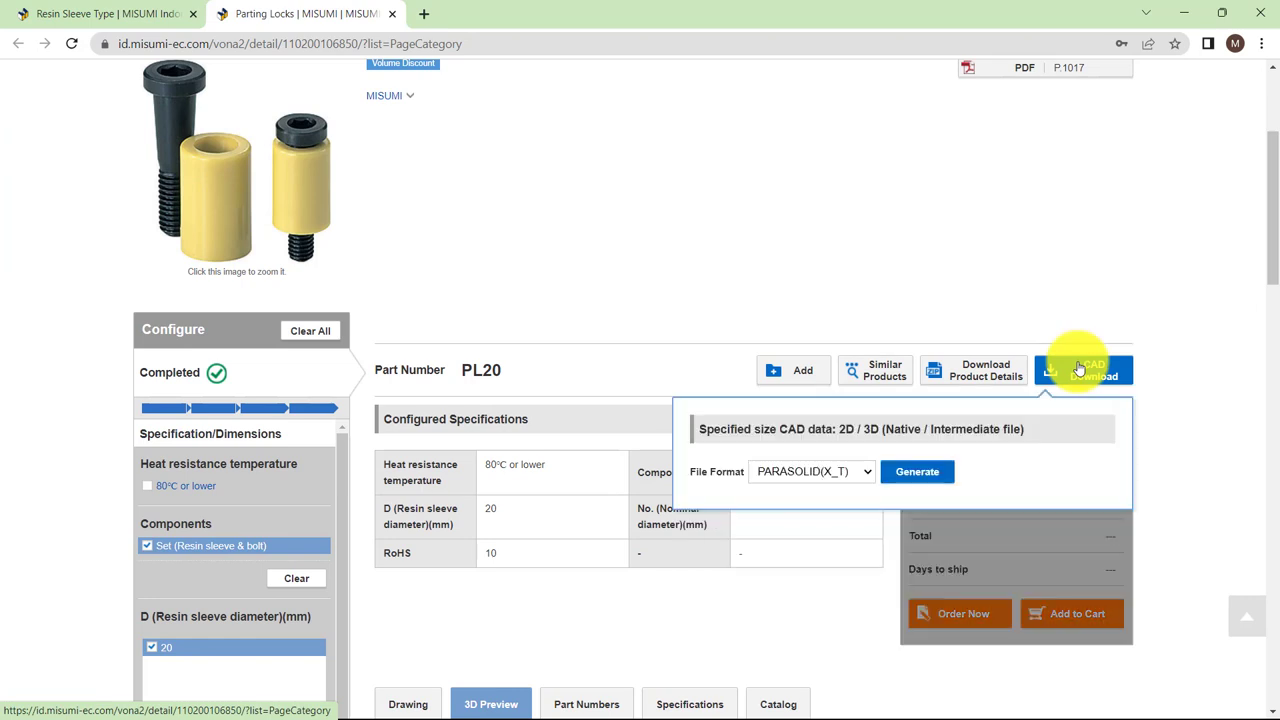
left_click(857, 471)
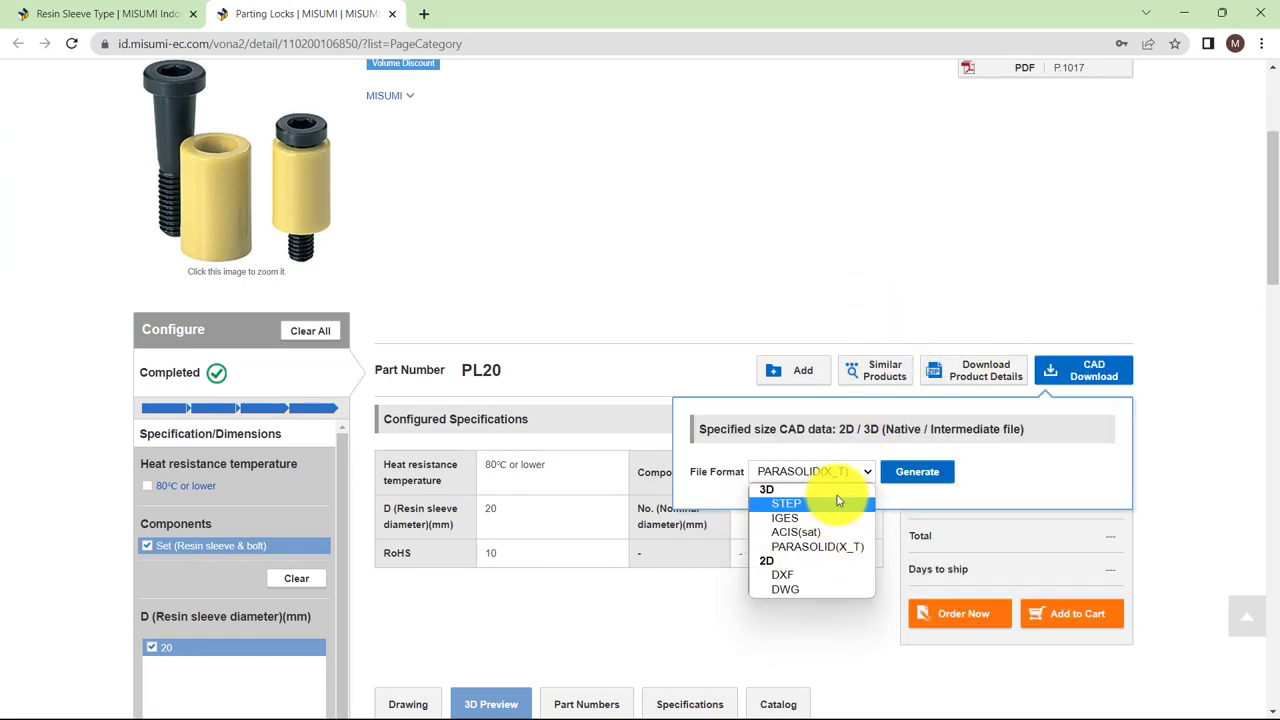
left_click(832, 549)
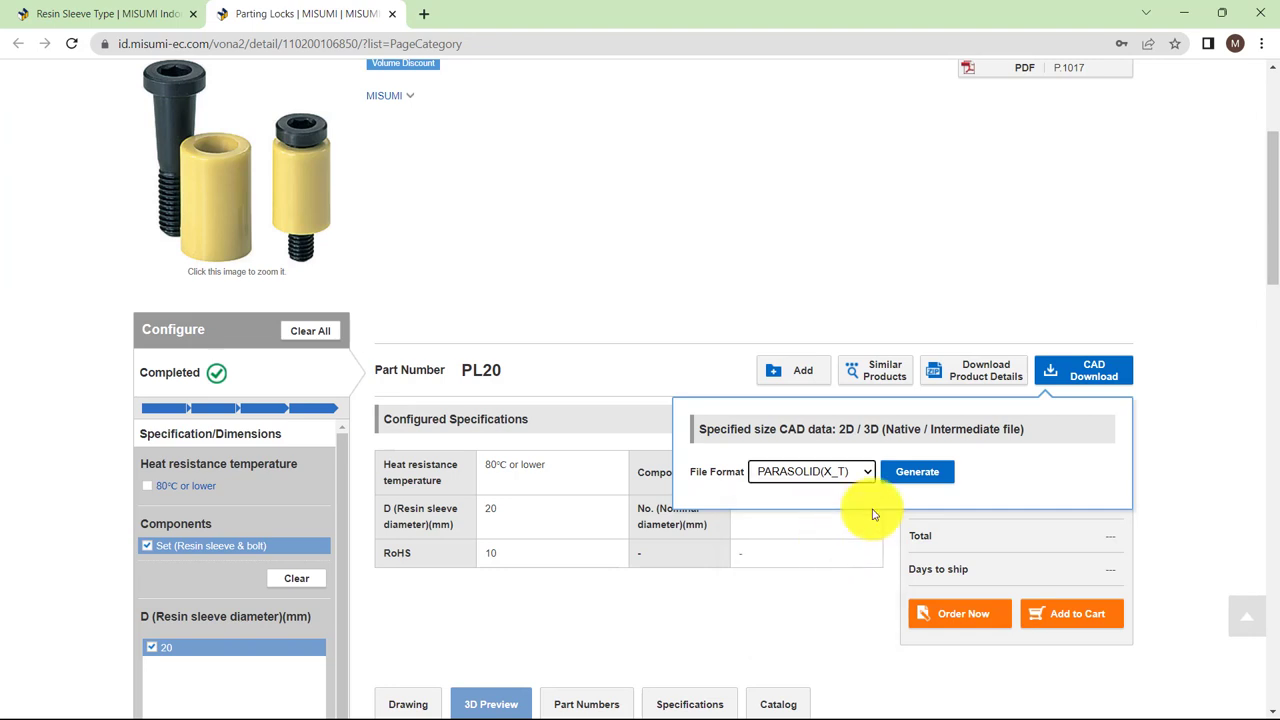
left_click(908, 474)
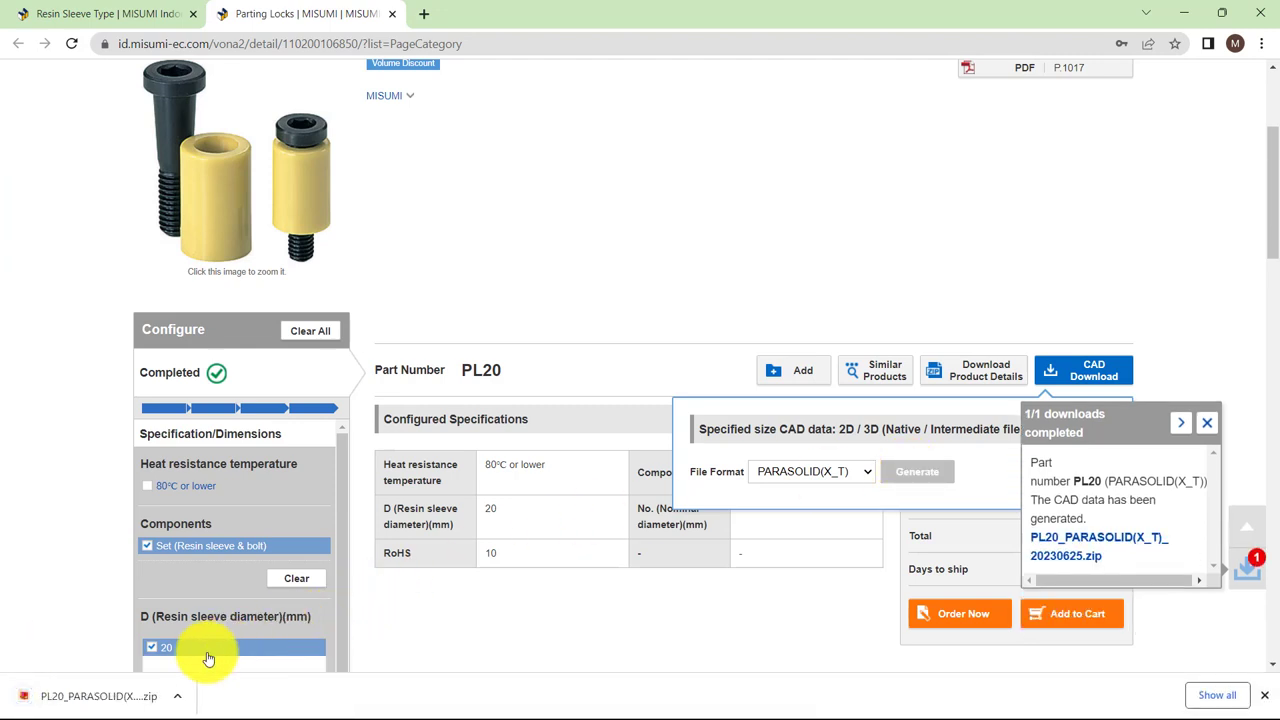
- Generate the PL20 CAD data as DWG and show the downloaded zip in its folder
left_click(865, 476)
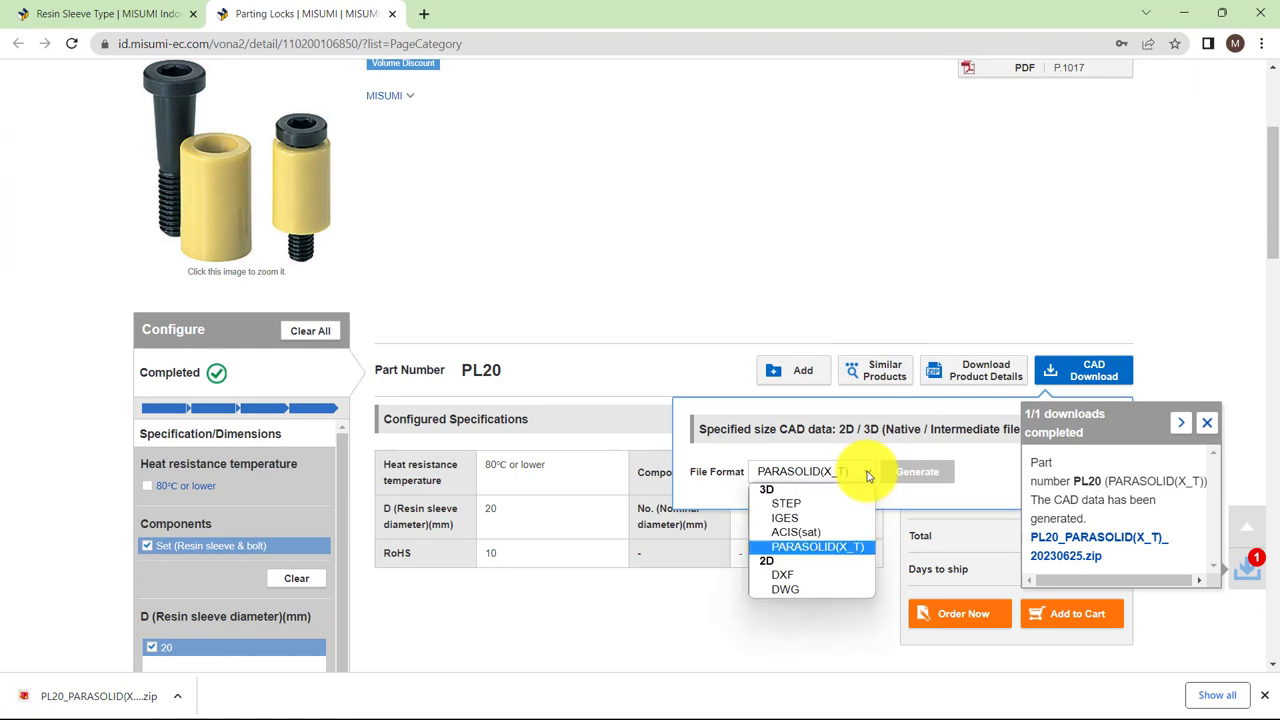
left_click(802, 590)
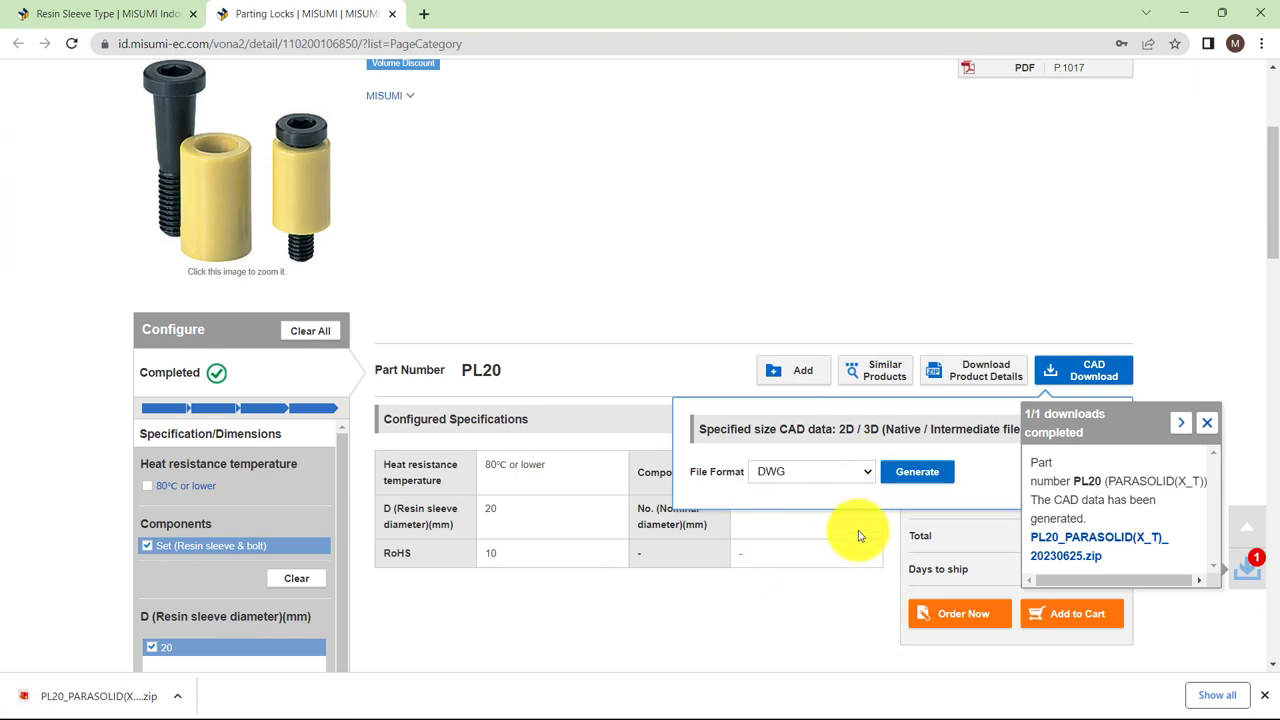
left_click(927, 474)
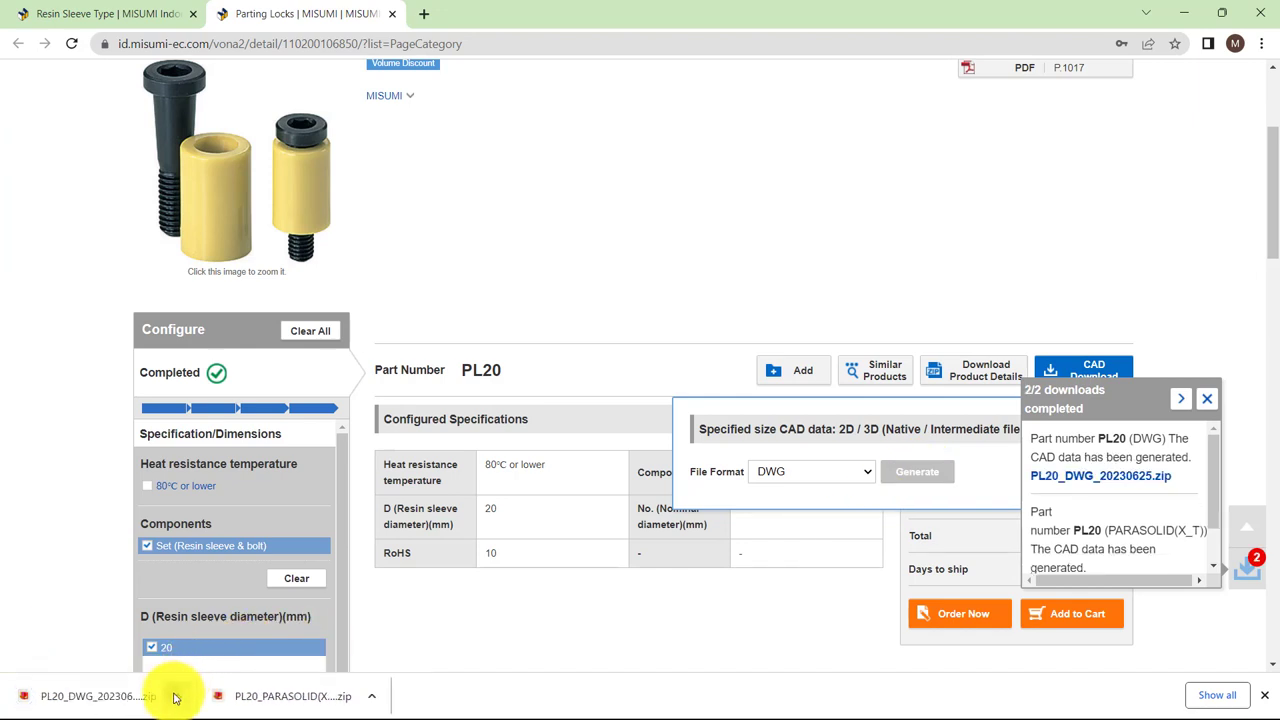
left_click(175, 697)
left_click(221, 637)
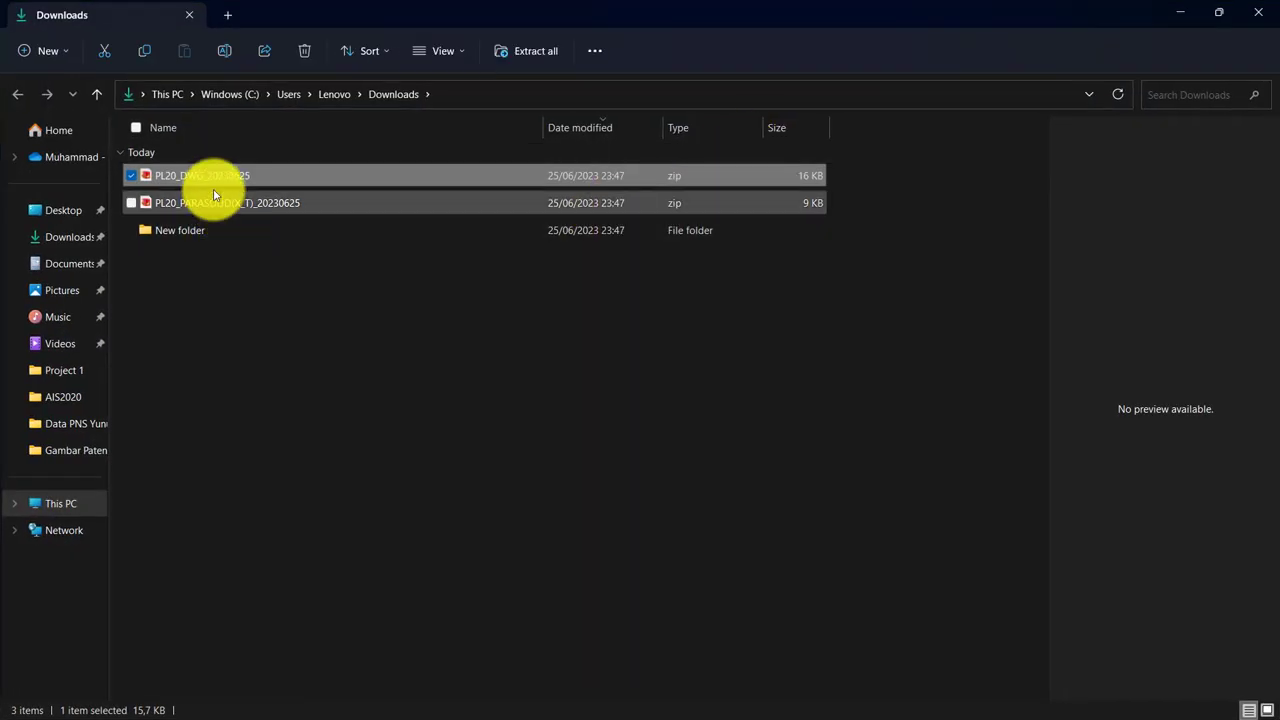
- Extract PL20_DWG_20230625.zip with the Downloads folder as the destination
right_click(223, 178)
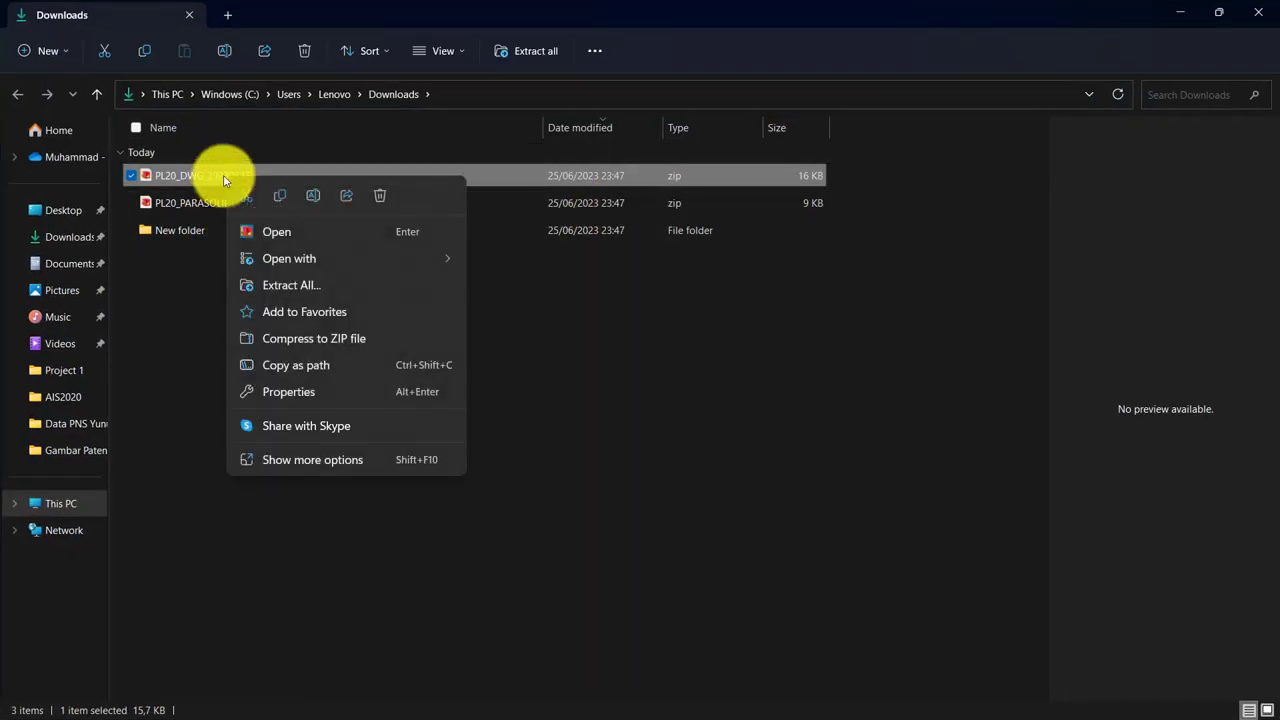
left_click(422, 287)
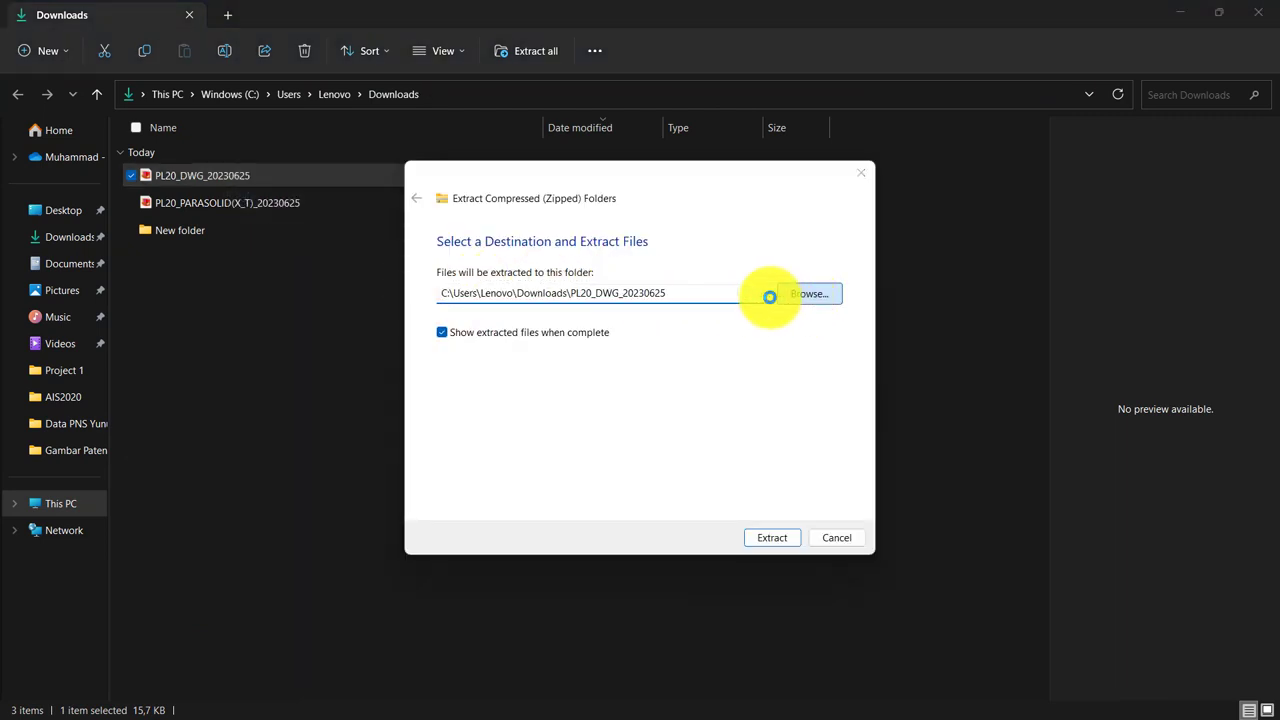
left_click(769, 294)
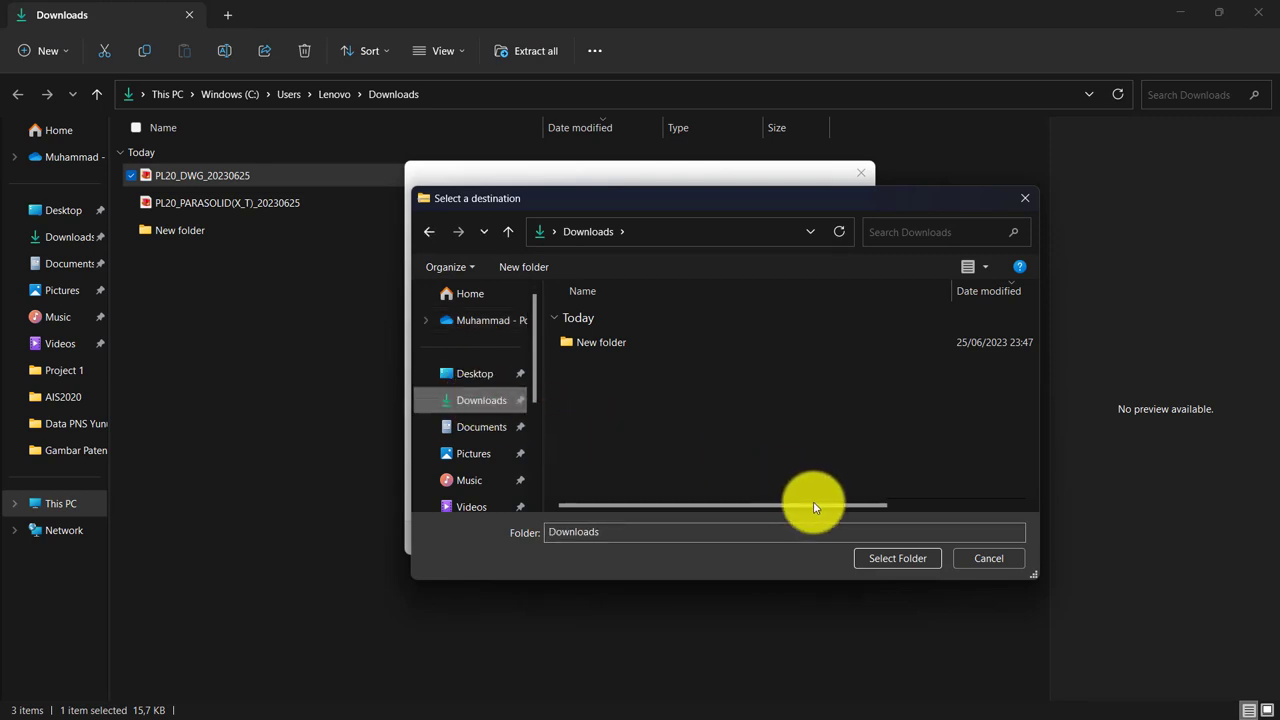
left_click(887, 569)
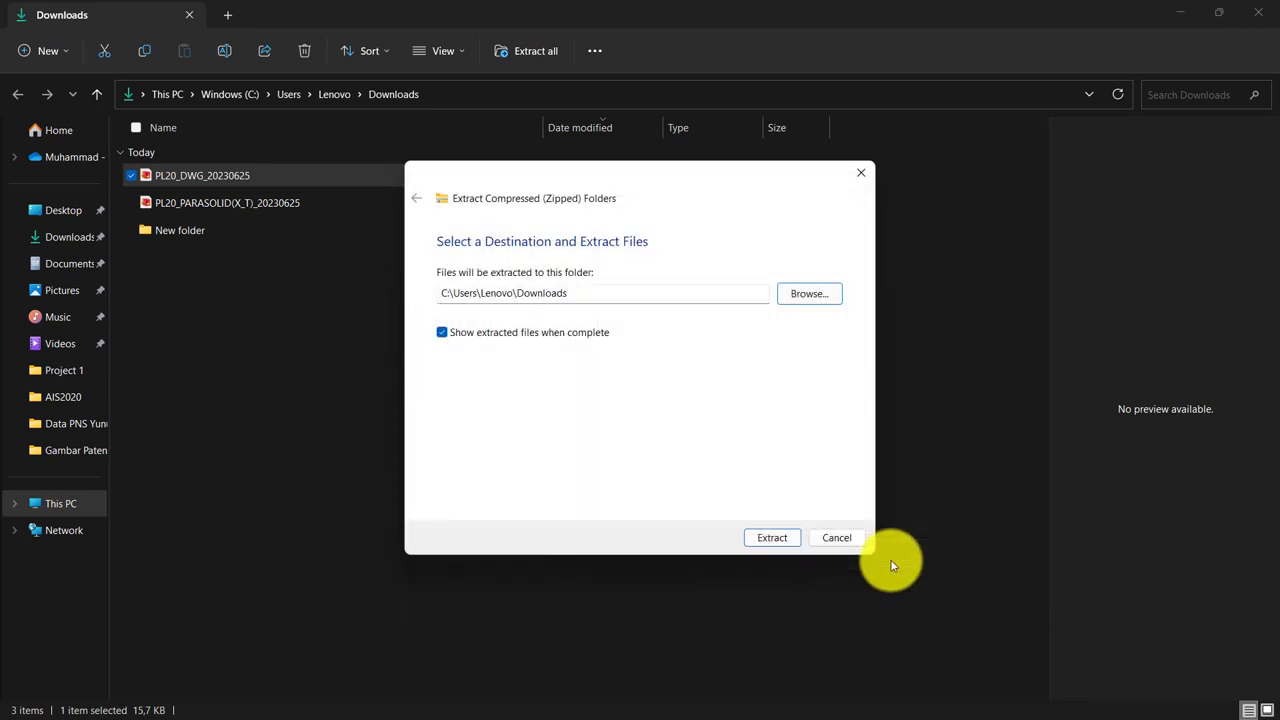
left_click(786, 538)
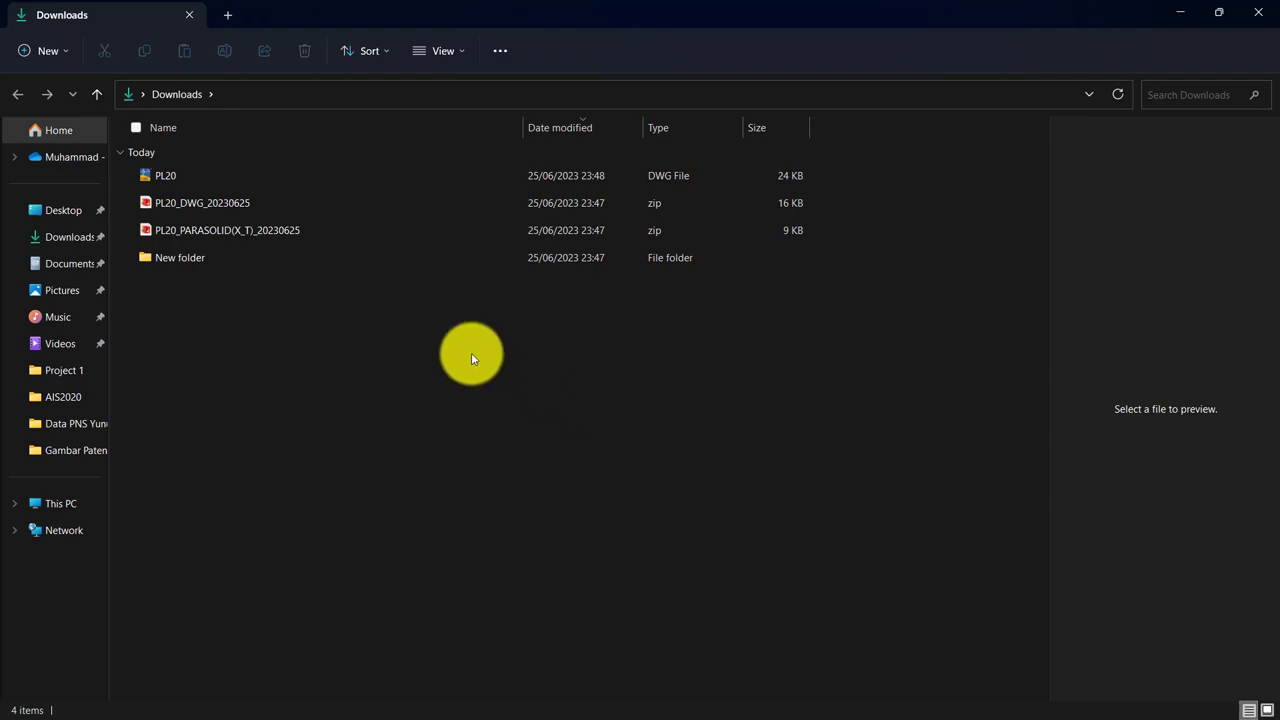
- Extract PL20_PARASOLID(X_T)_20230625.zip into the Downloads folder
left_click(227, 235)
right_click(267, 232)
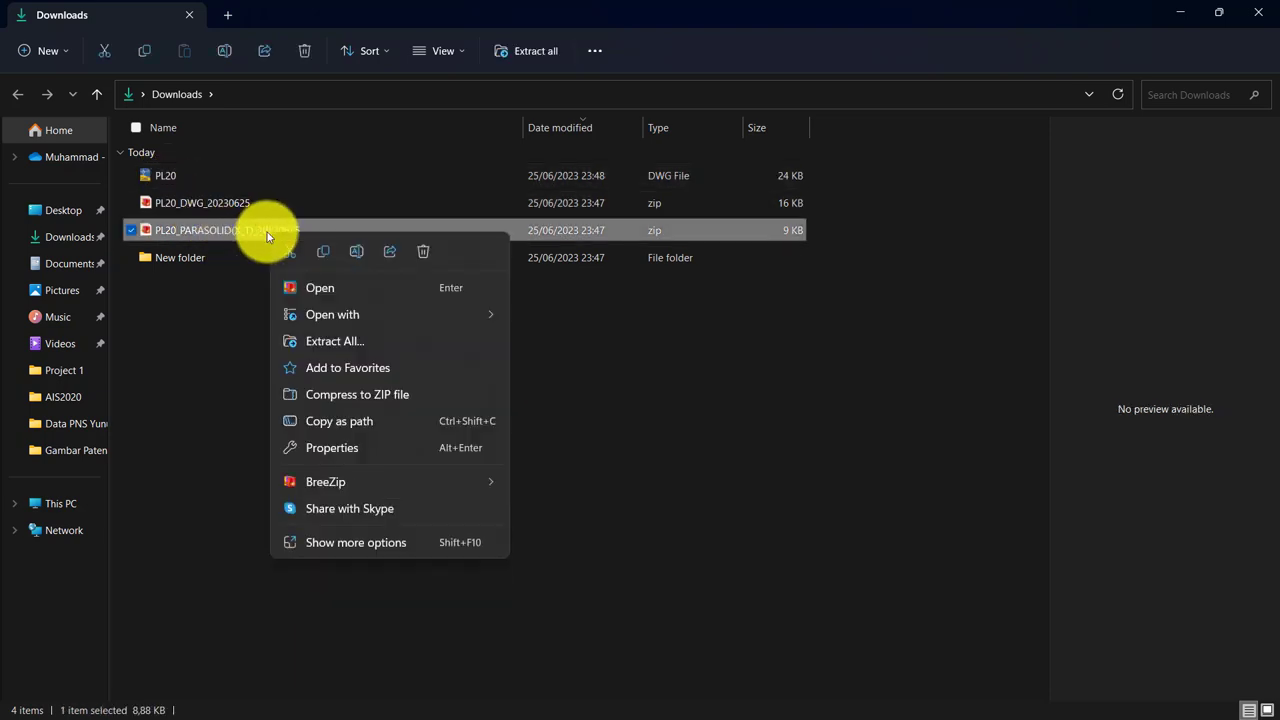
left_click(427, 338)
left_click(800, 295)
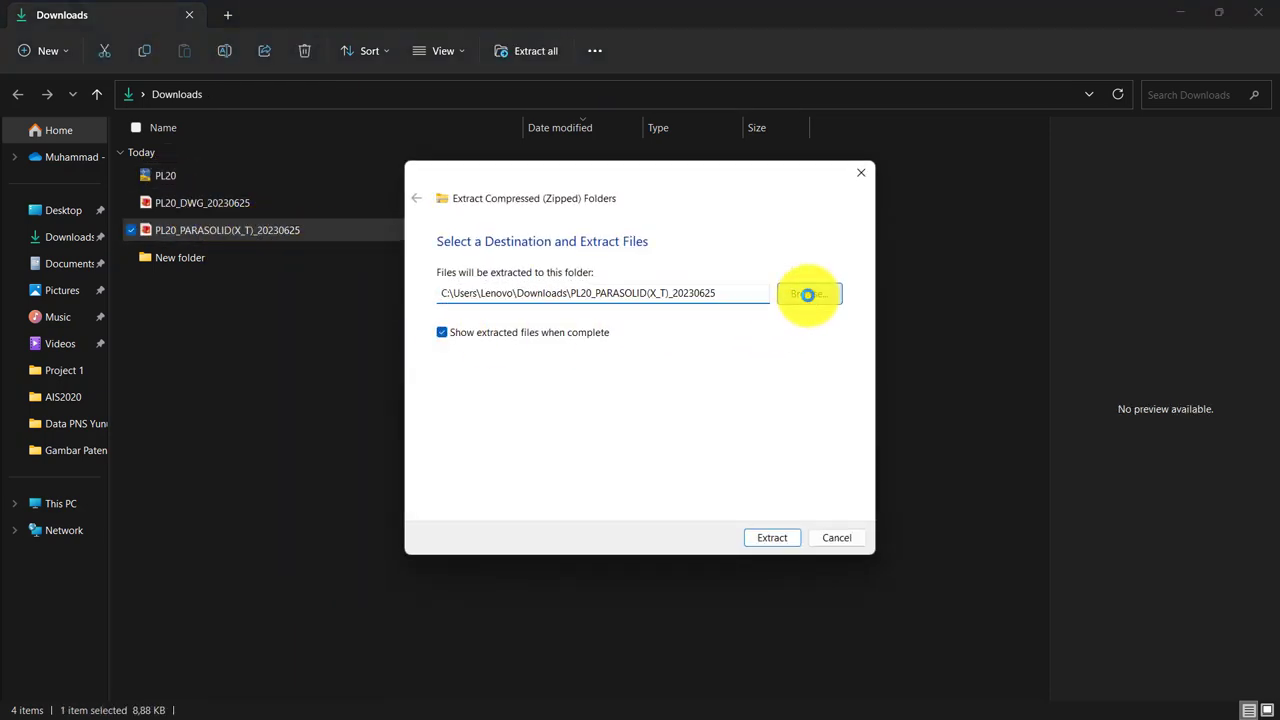
left_click(488, 395)
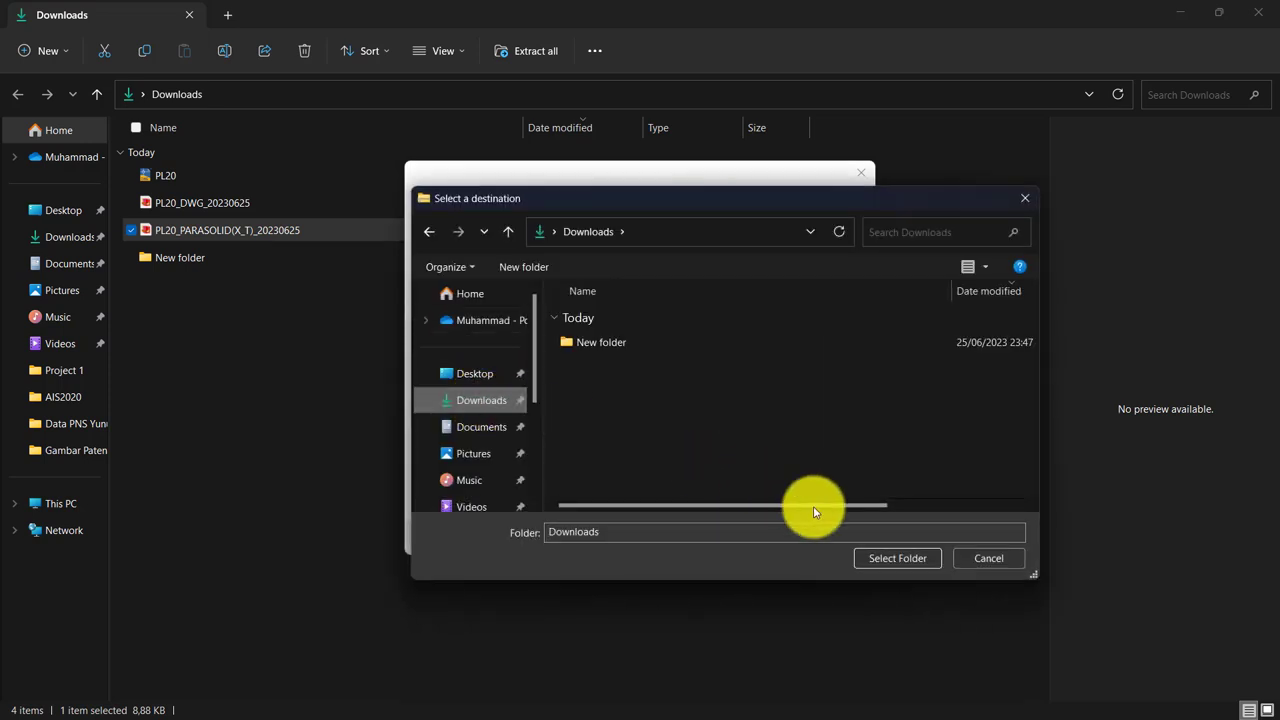
left_click(902, 561)
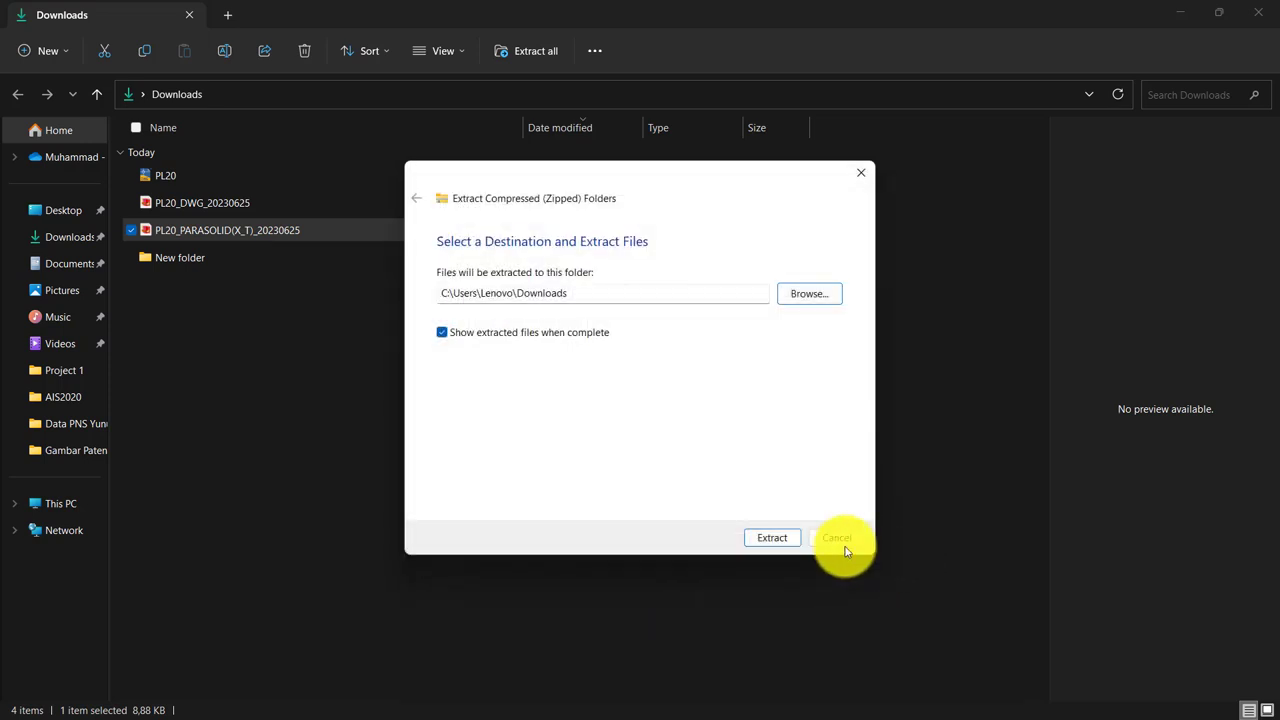
left_click(760, 535)
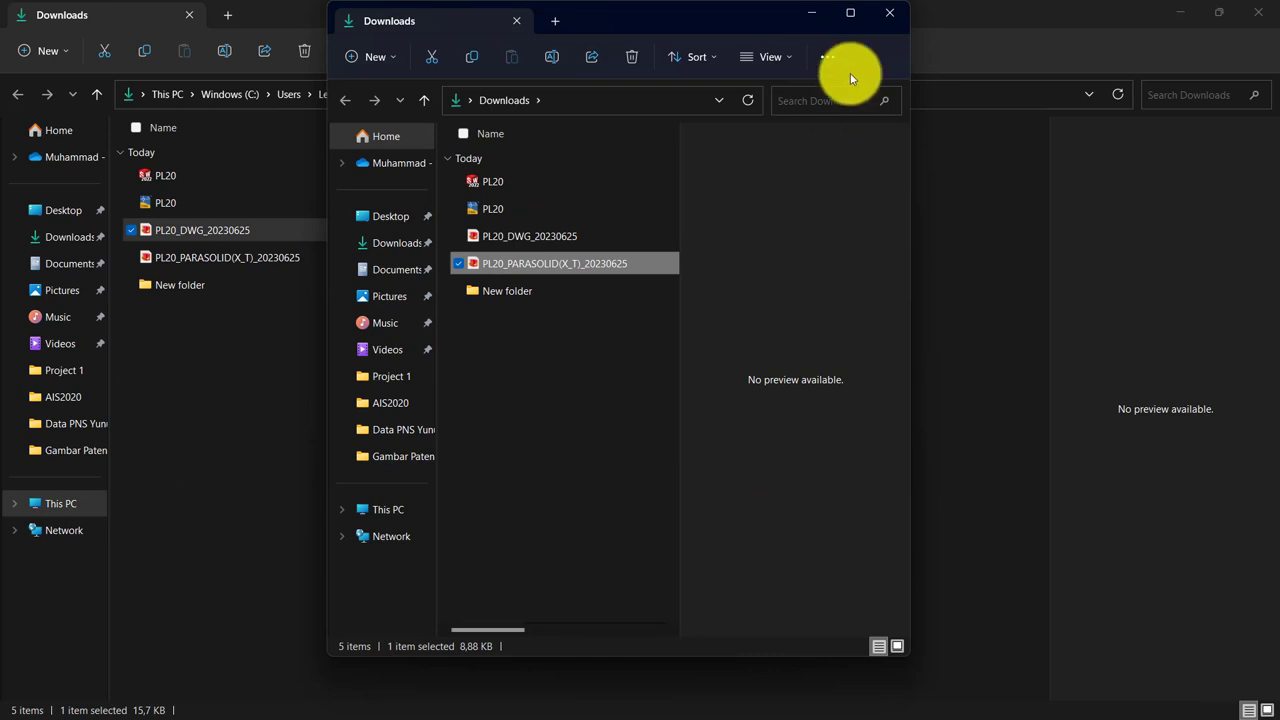
- Maximize the Downloads window and select the extracted PL20 assembly and DWG files
left_click(848, 14)
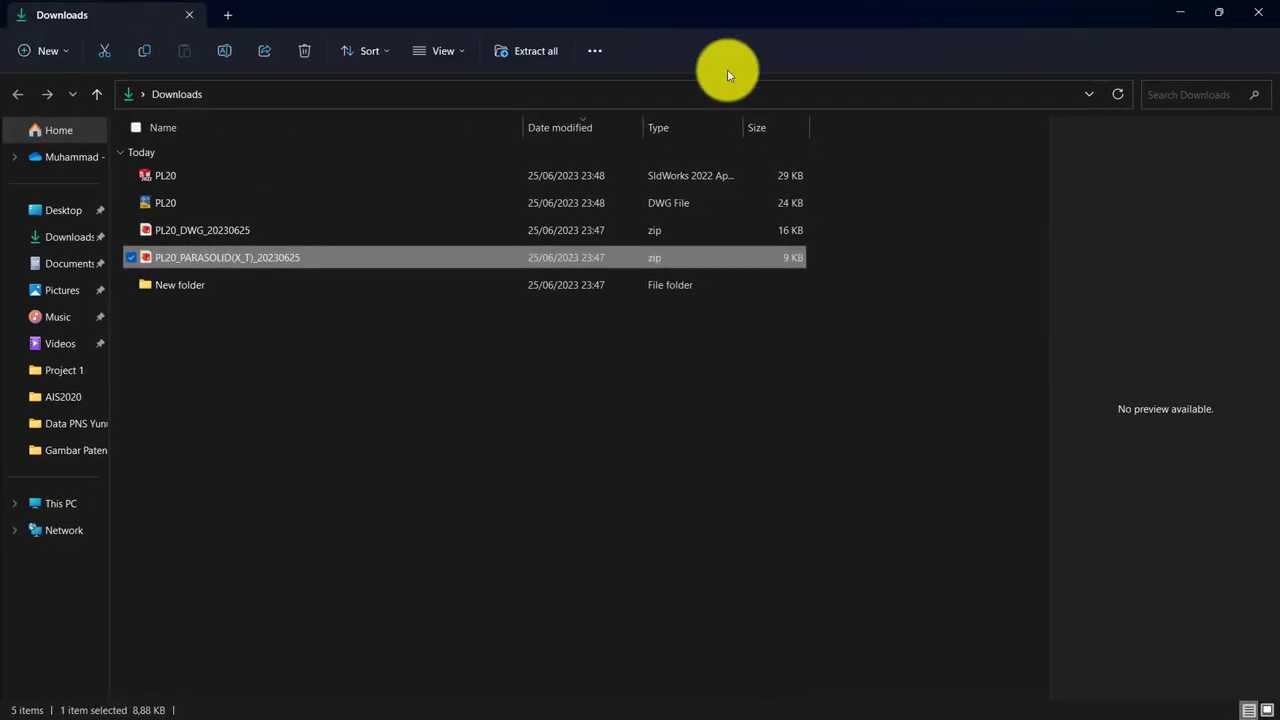
left_click(202, 180)
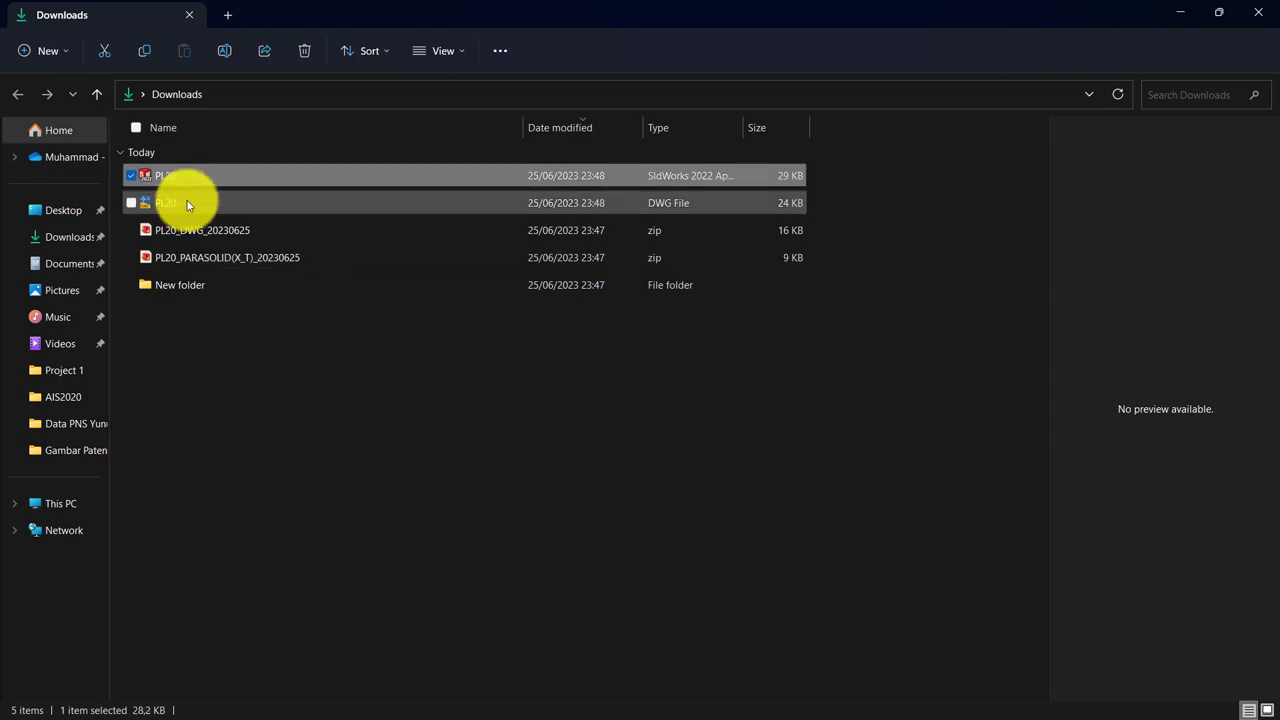
left_click(183, 207)
- Open PL20.dwg in AutoCAD 2020, pan and zoom over its views, then minimize AutoCAD
right_click(170, 206)
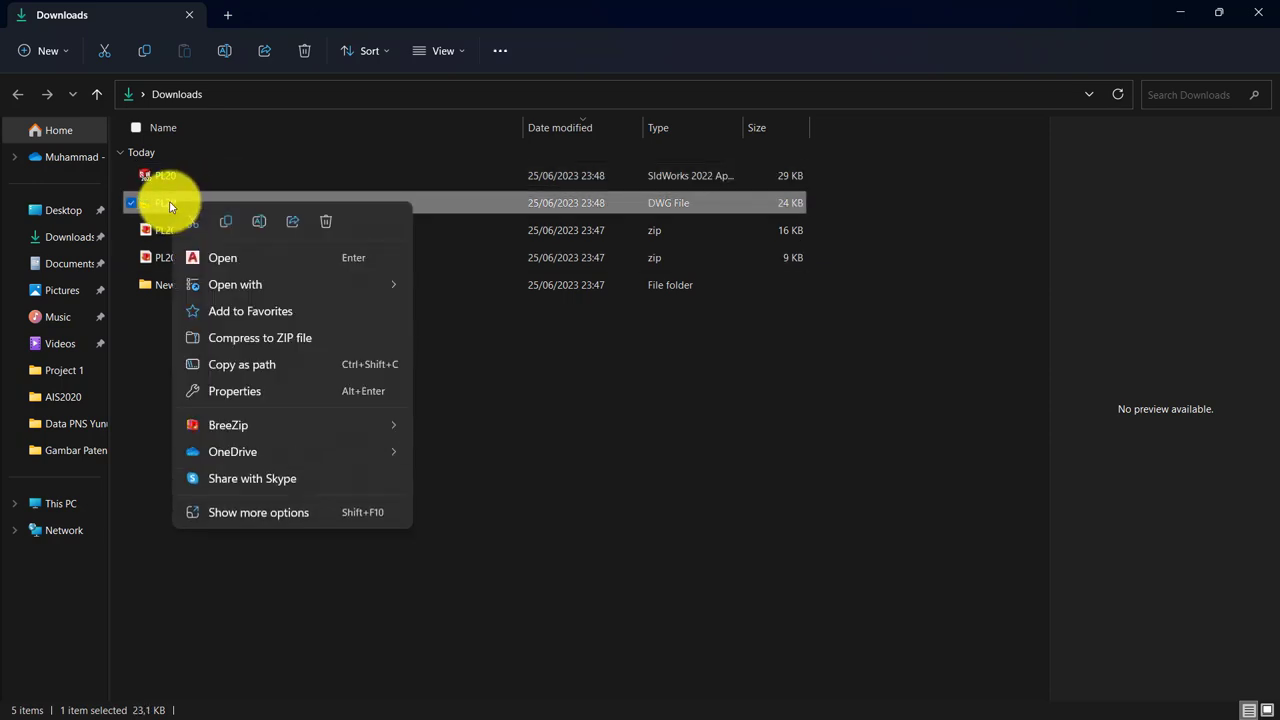
left_click(246, 257)
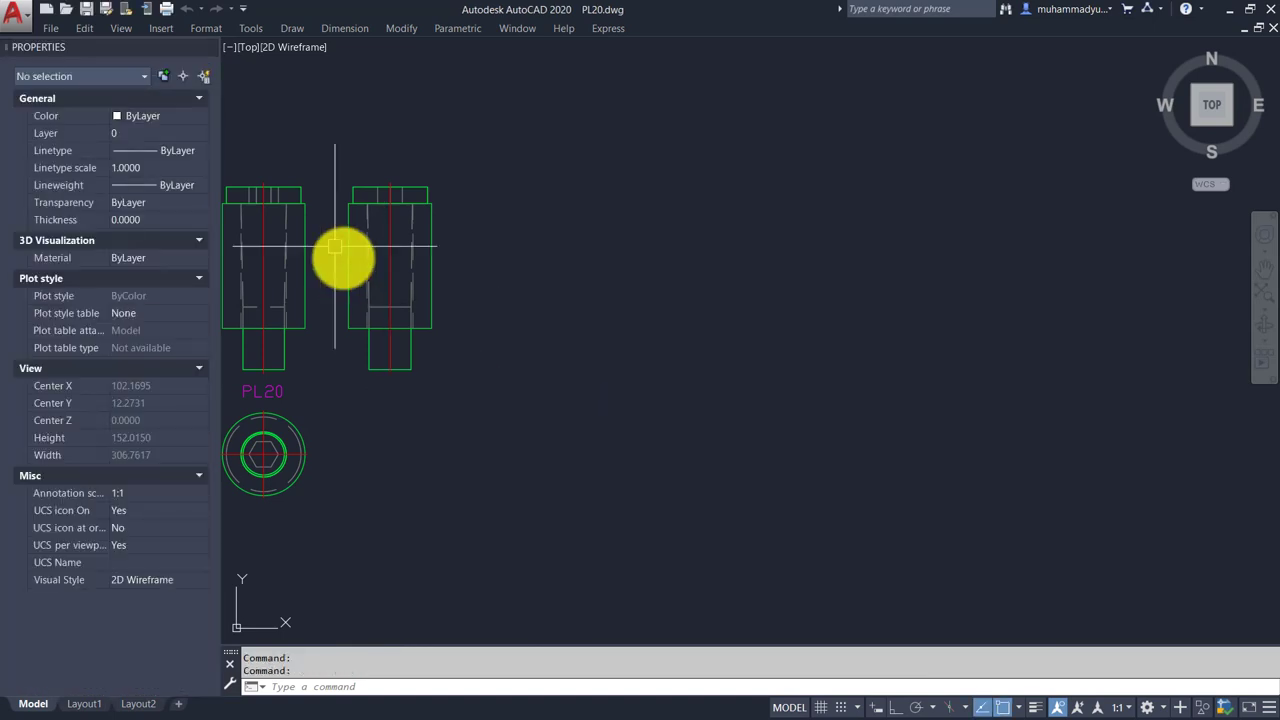
left_click_drag(523, 234, 807, 204)
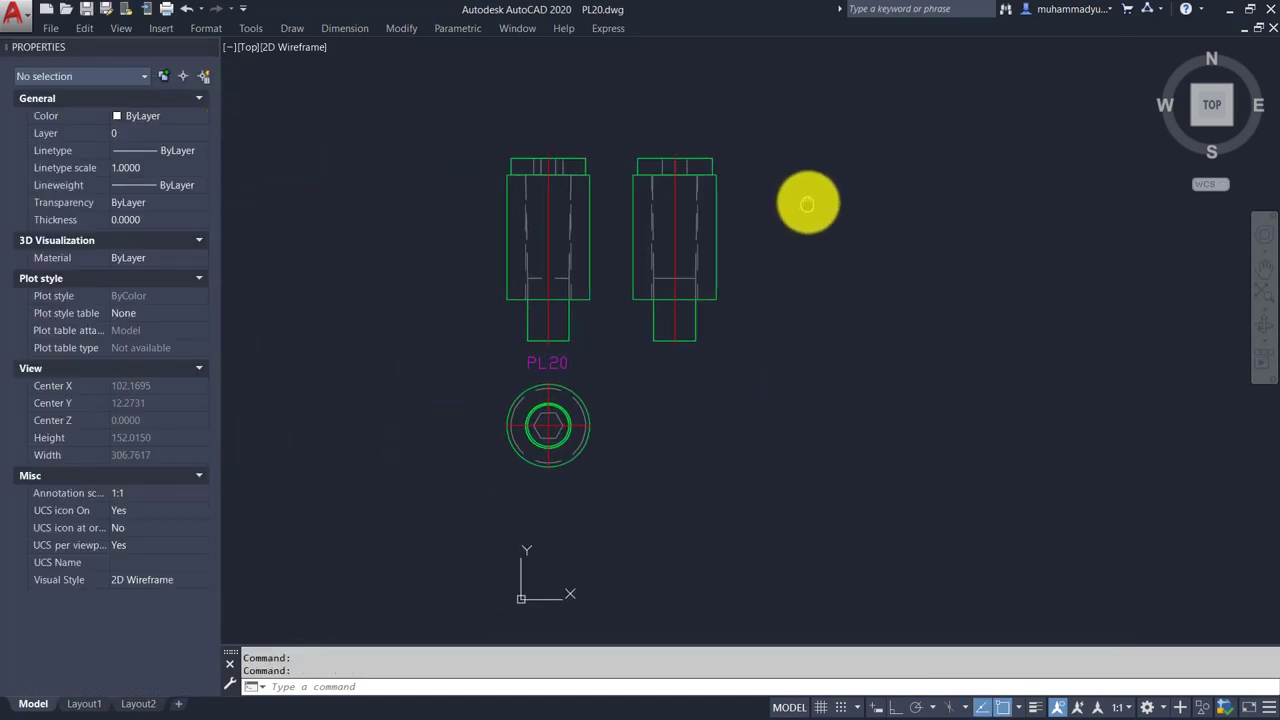
scroll(598, 231, "up", 2)
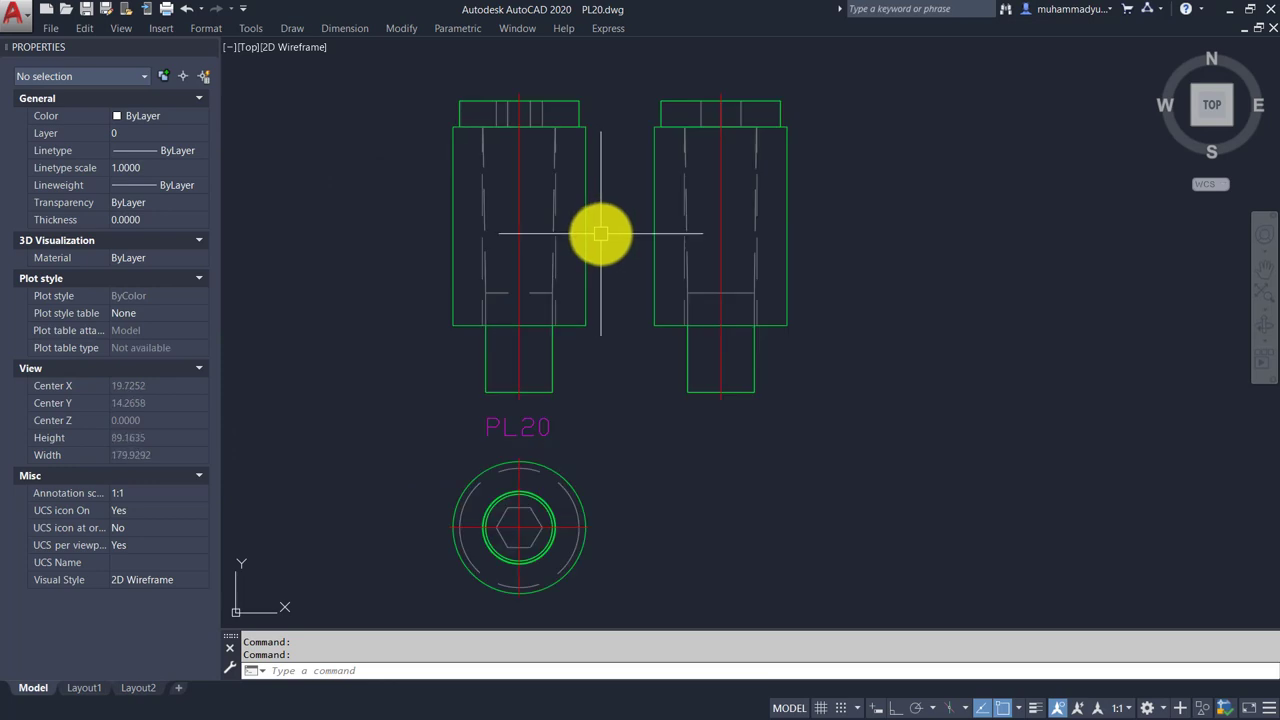
left_click_drag(600, 234, 701, 223)
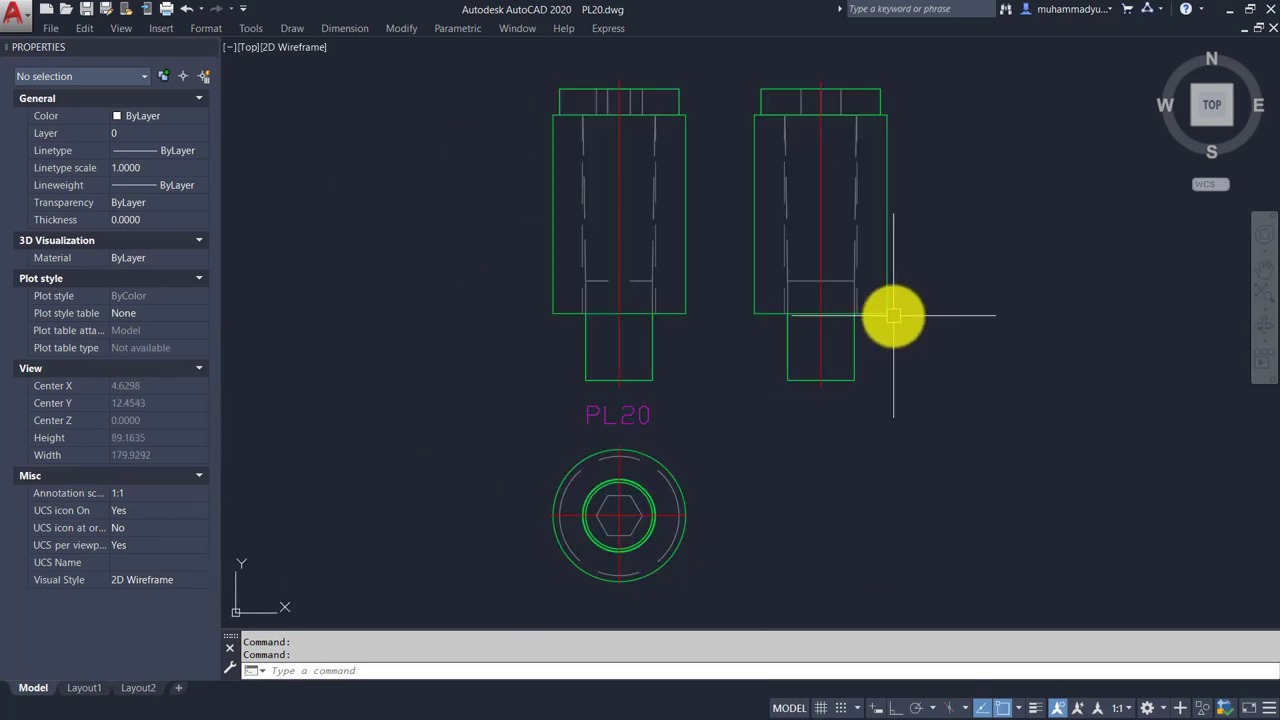
left_click(1234, 10)
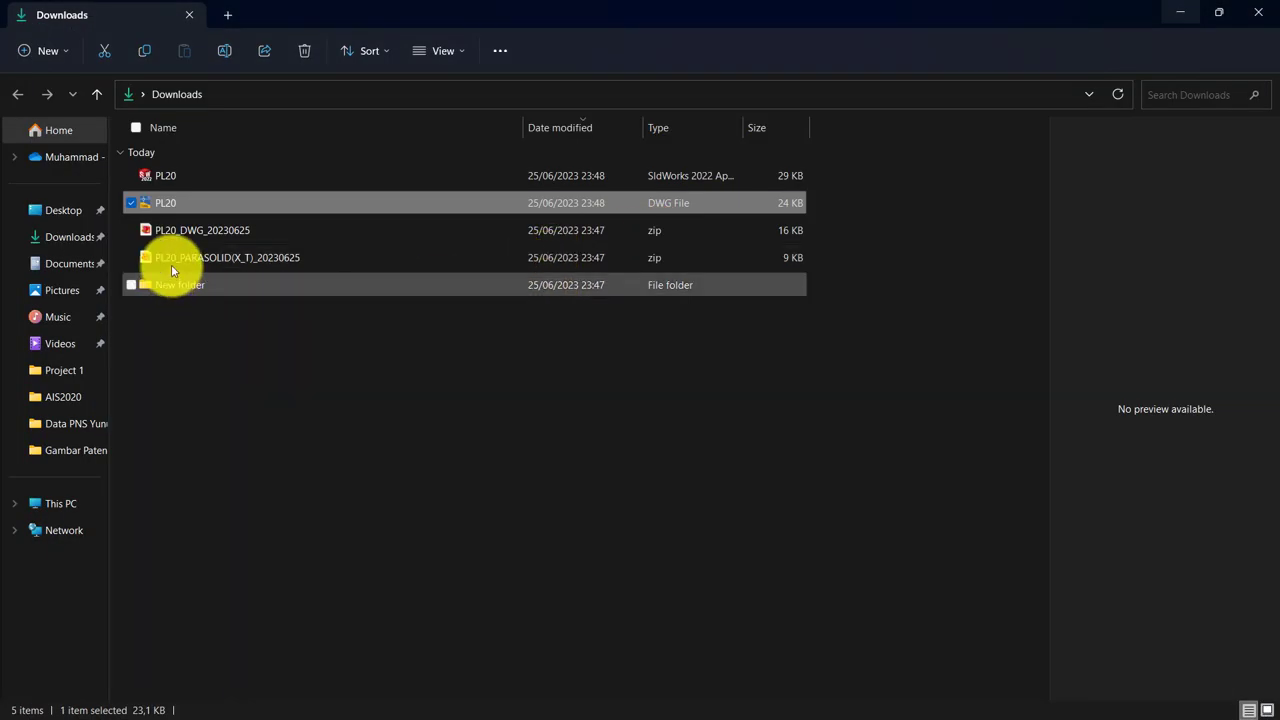
- Open PL20.sldasm in SOLIDWORKS 2022 and dismiss the Welcome dialog
left_click(166, 179)
right_click(167, 178)
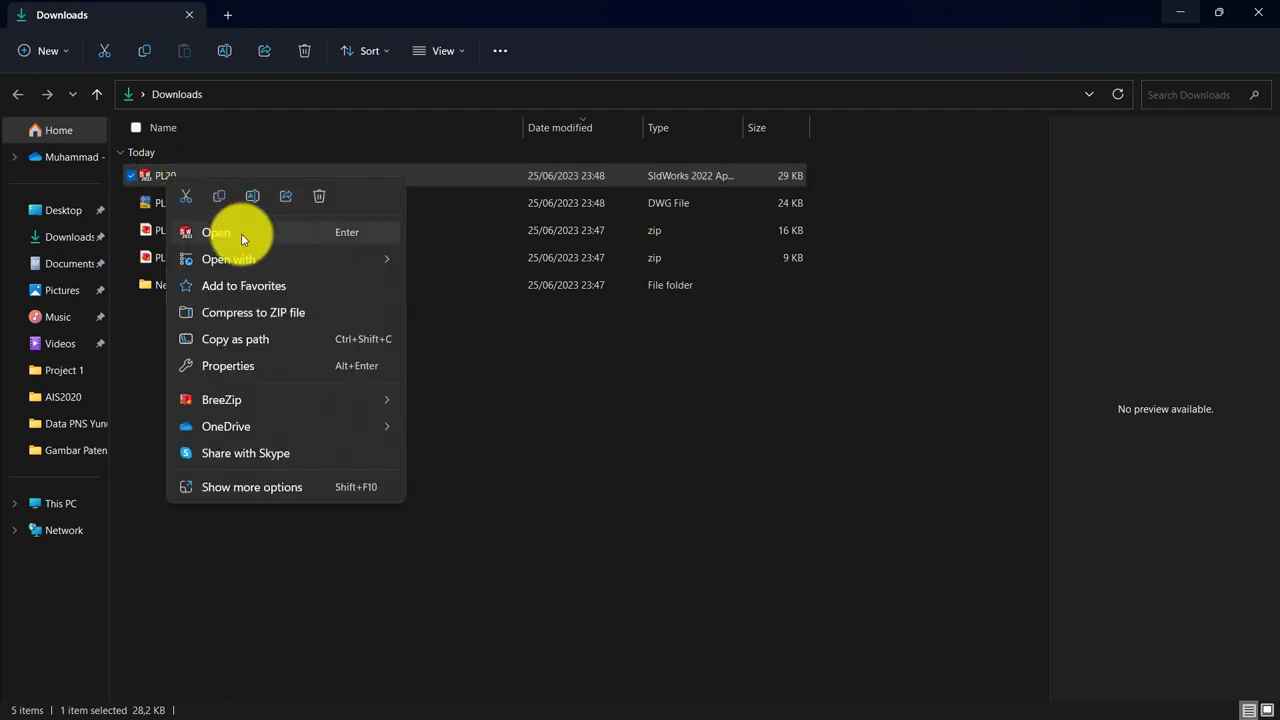
left_click(241, 233)
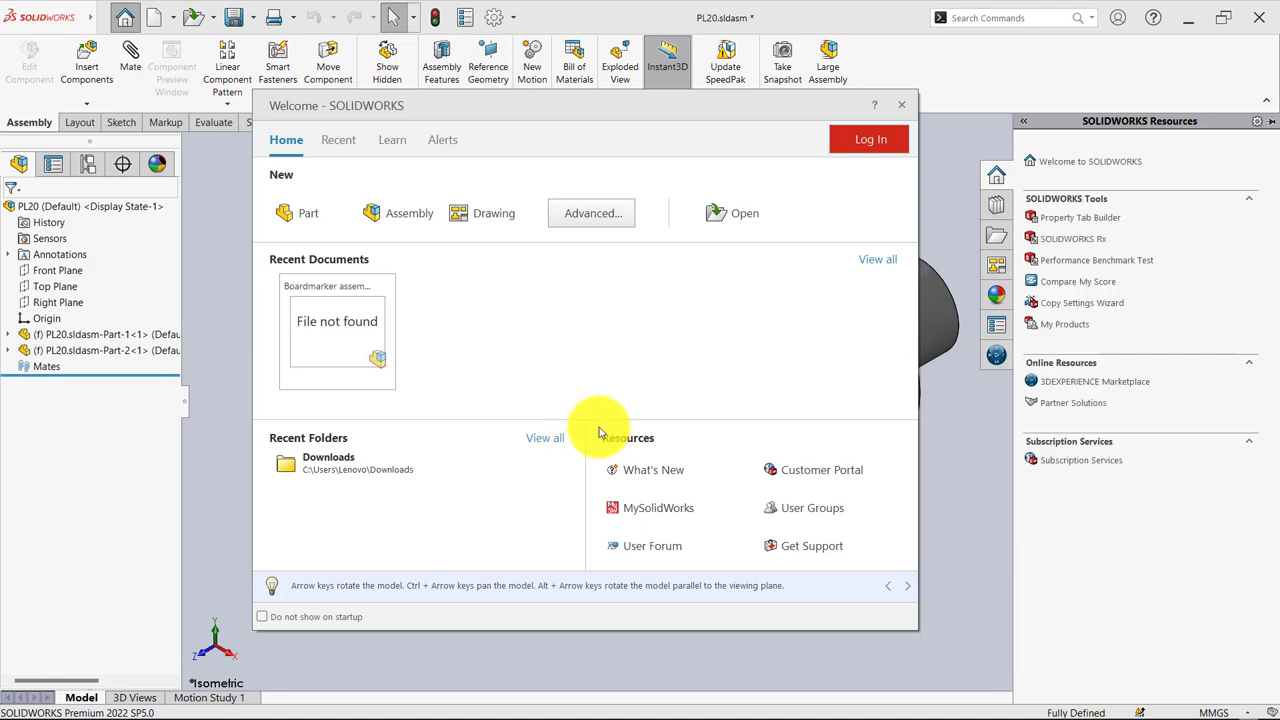
left_click(903, 106)
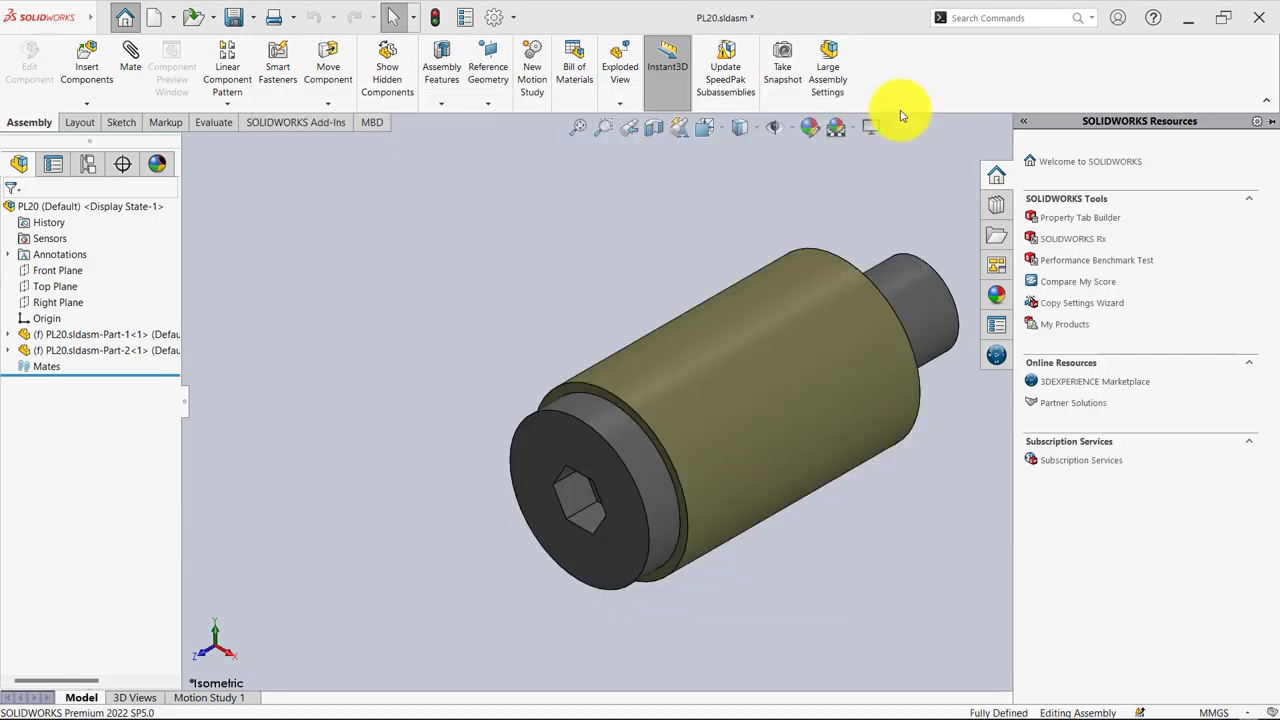
- Orbit the PL20 assembly until the hex-socket end faces forward, then start a Section View
mouse_move(681, 484)
left_mouse_down()
mouse_move(900, 380)
mouse_move(611, 380)
left_mouse_up()
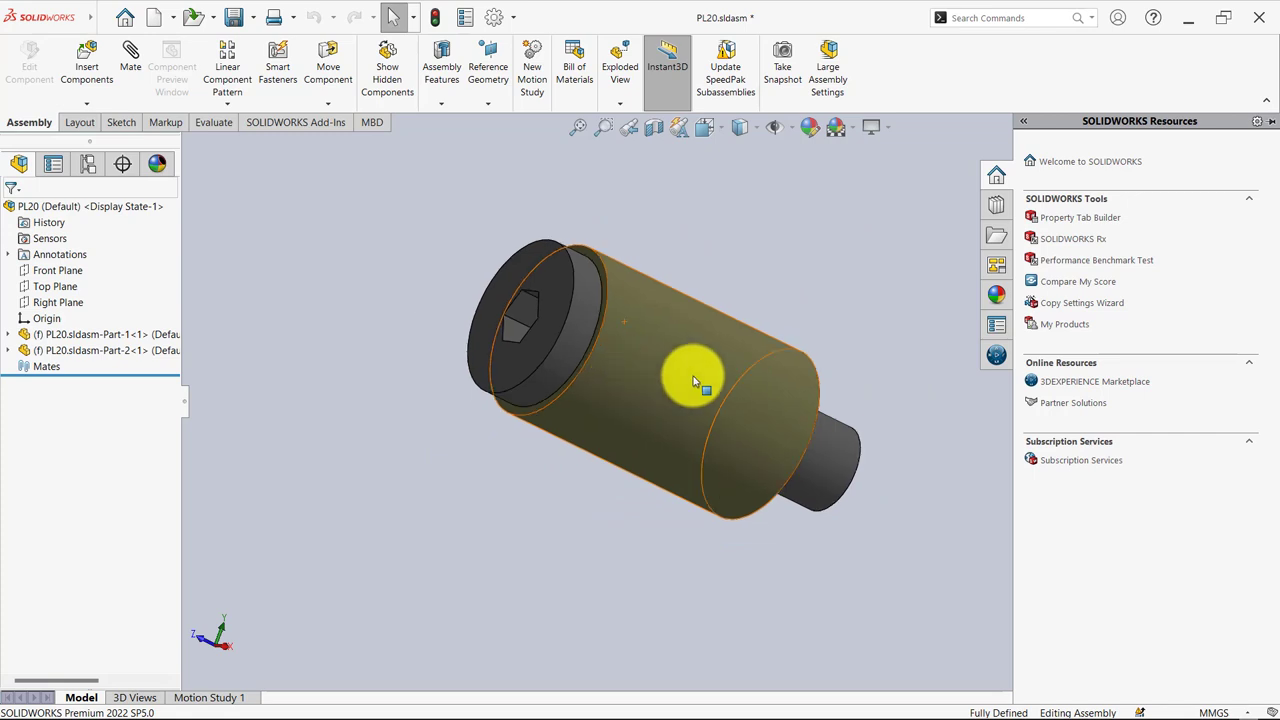
mouse_move(800, 304)
left_mouse_down()
mouse_move(830, 352)
mouse_move(843, 329)
left_mouse_up()
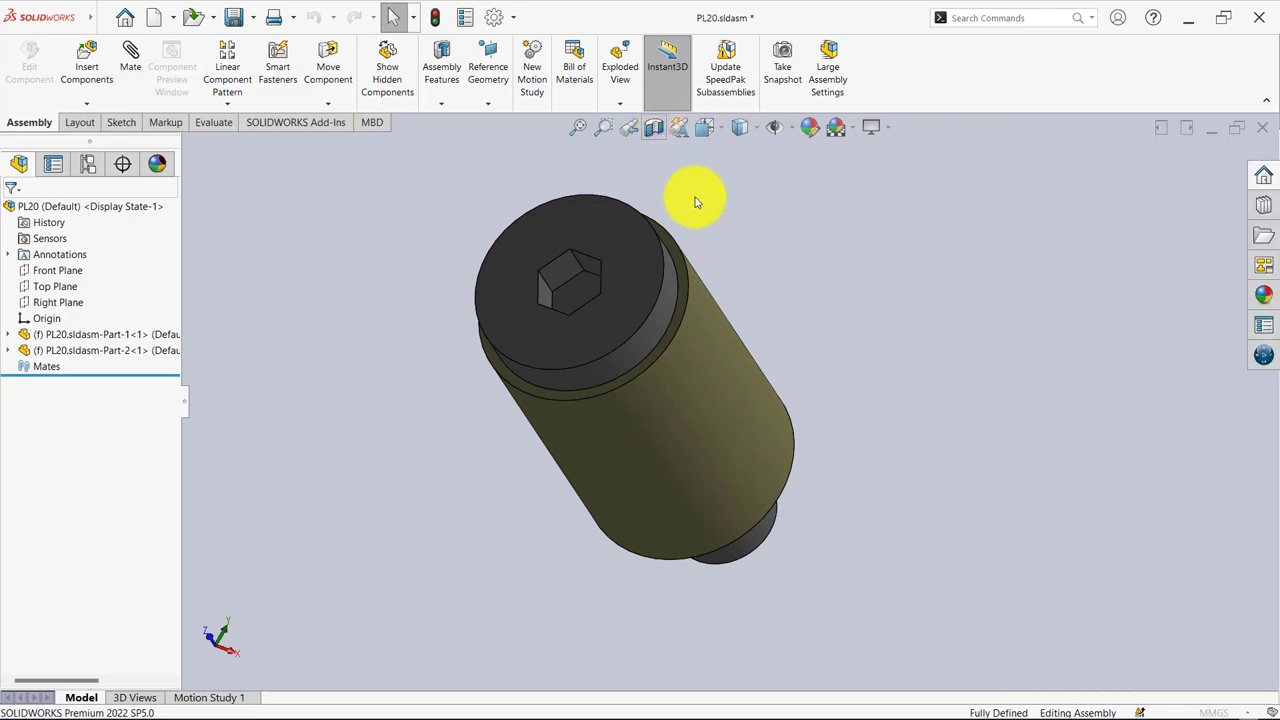
left_click(653, 127)
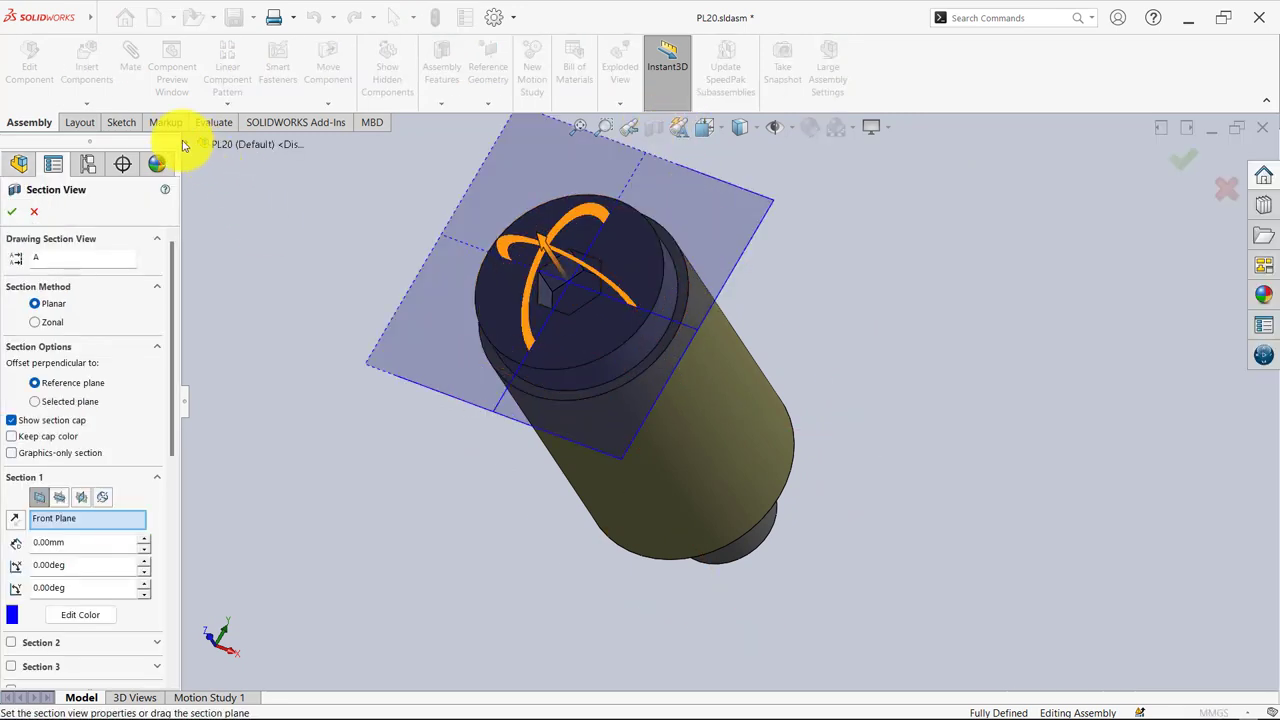
- Section PL20 on the Right Plane and orbit to see the bolt inside the sleeve
left_click(186, 144)
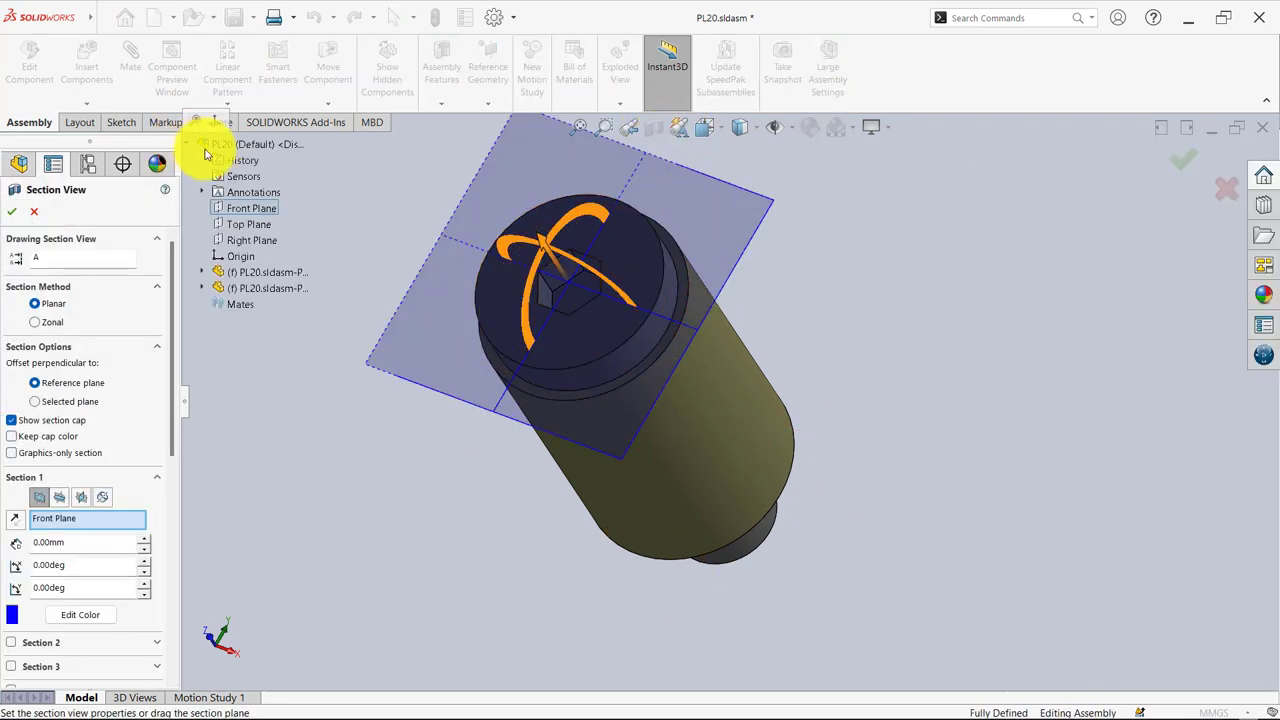
left_click(254, 241)
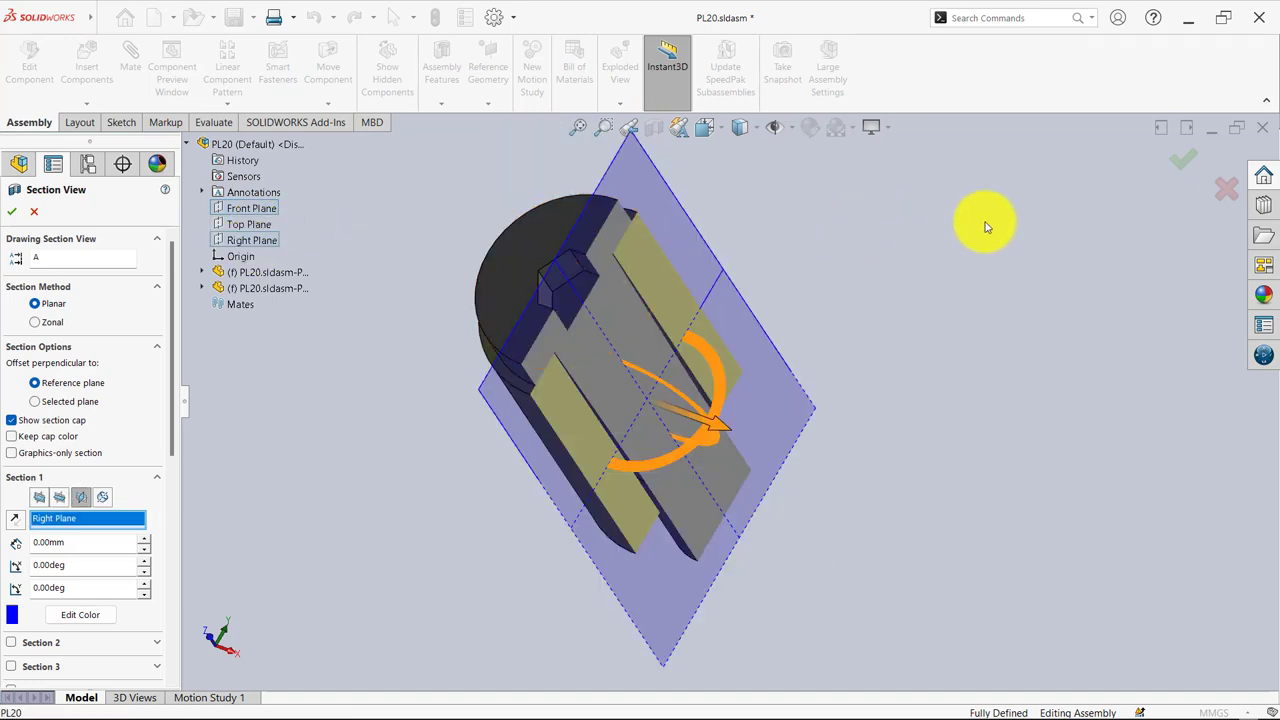
left_click(1185, 165)
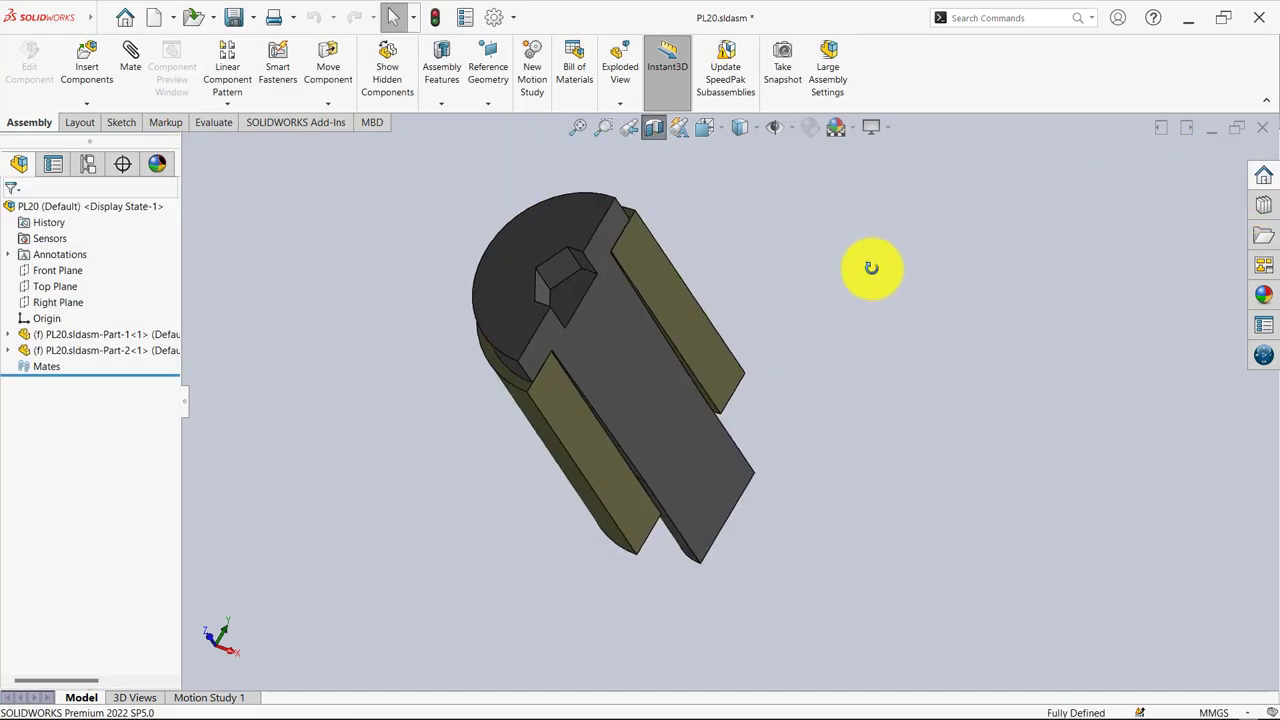
mouse_move(871, 266)
left_mouse_down()
mouse_move(779, 232)
mouse_move(799, 227)
mouse_move(531, 303)
mouse_move(543, 220)
mouse_move(466, 220)
mouse_move(558, 307)
mouse_move(743, 400)
mouse_move(538, 382)
mouse_move(629, 363)
left_mouse_up()
scroll(531, 303, "down", 3)
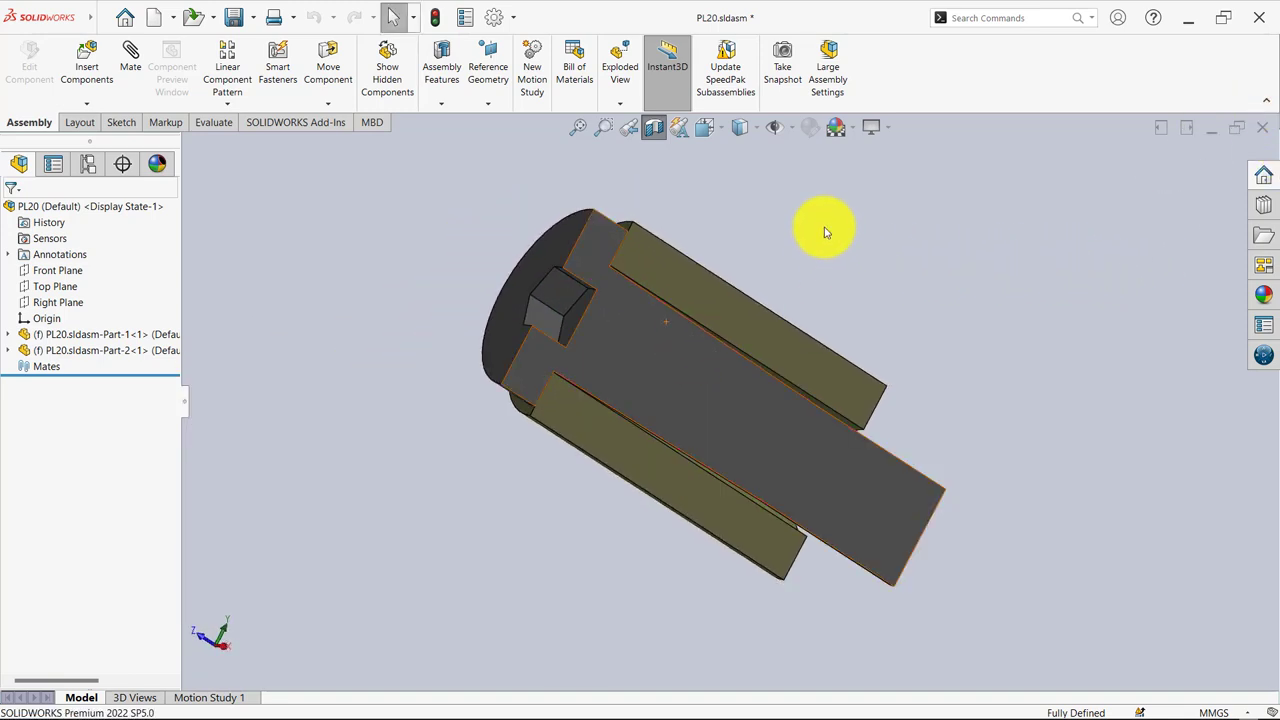
- Reorient the PL20 assembly to the isometric view, then turn off Section View to show it uncut
key("space")
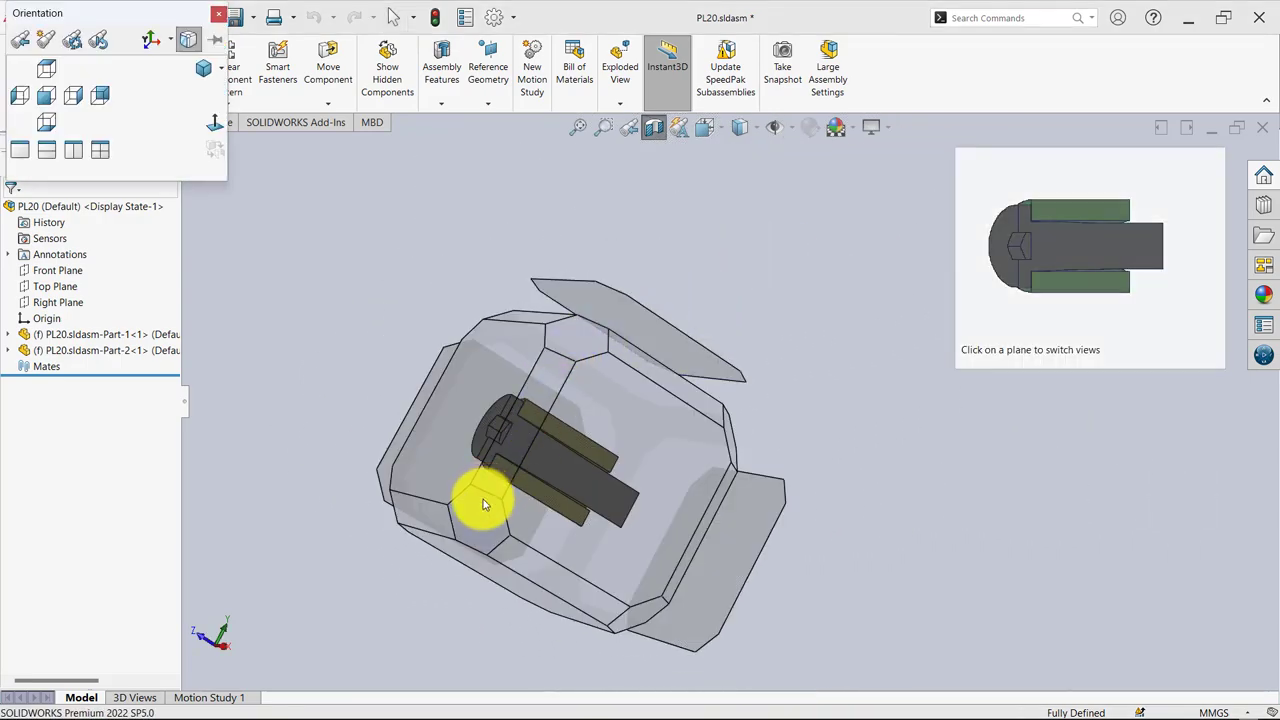
left_click(476, 517)
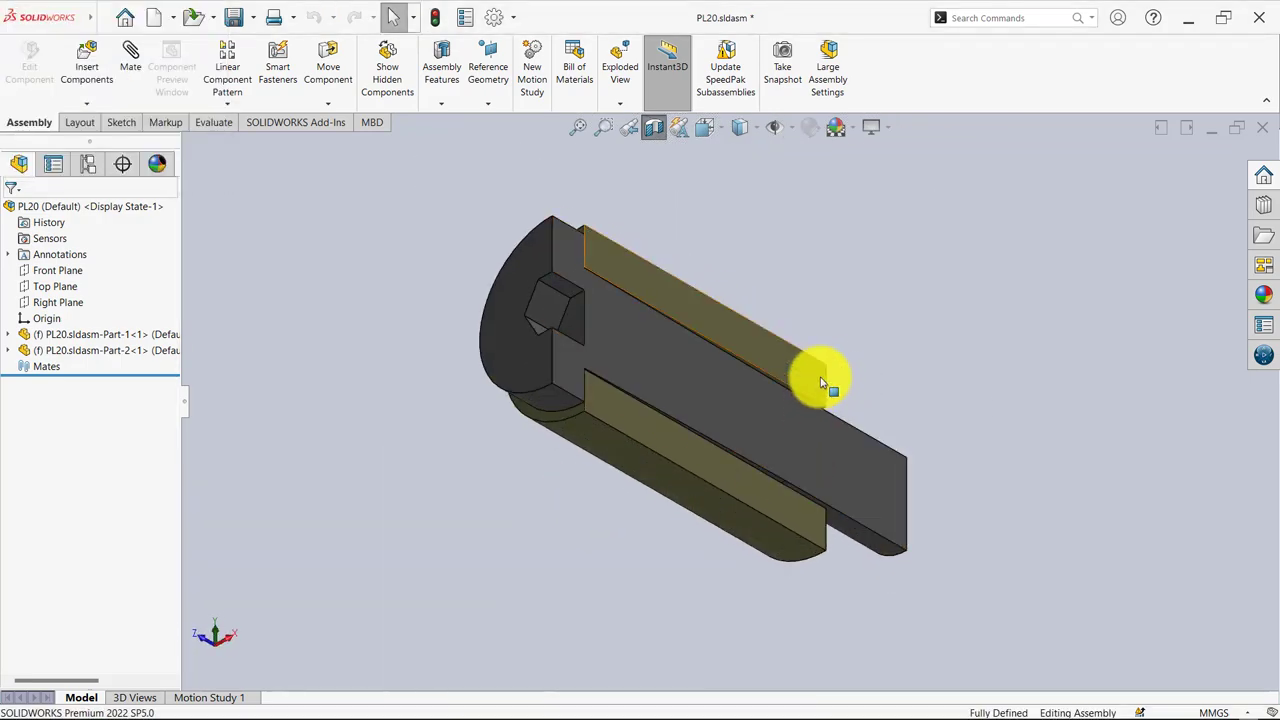
key("space")
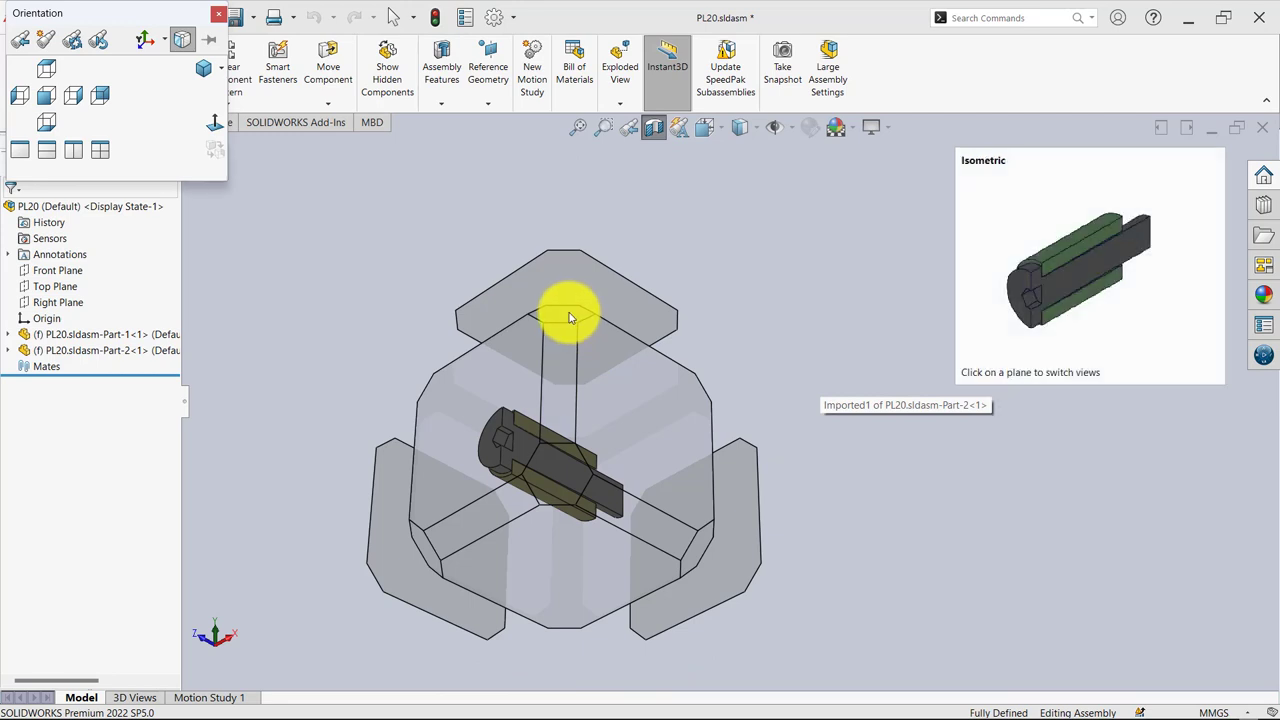
left_click(569, 318)
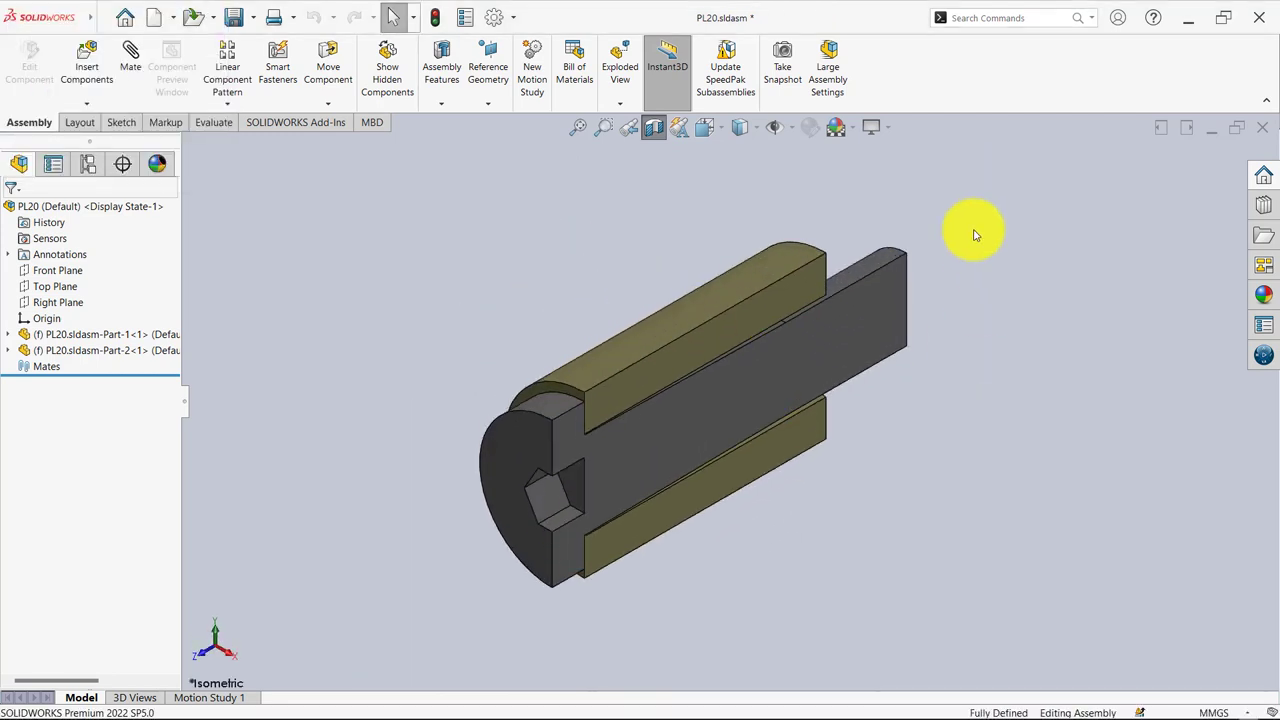
left_click(654, 130)
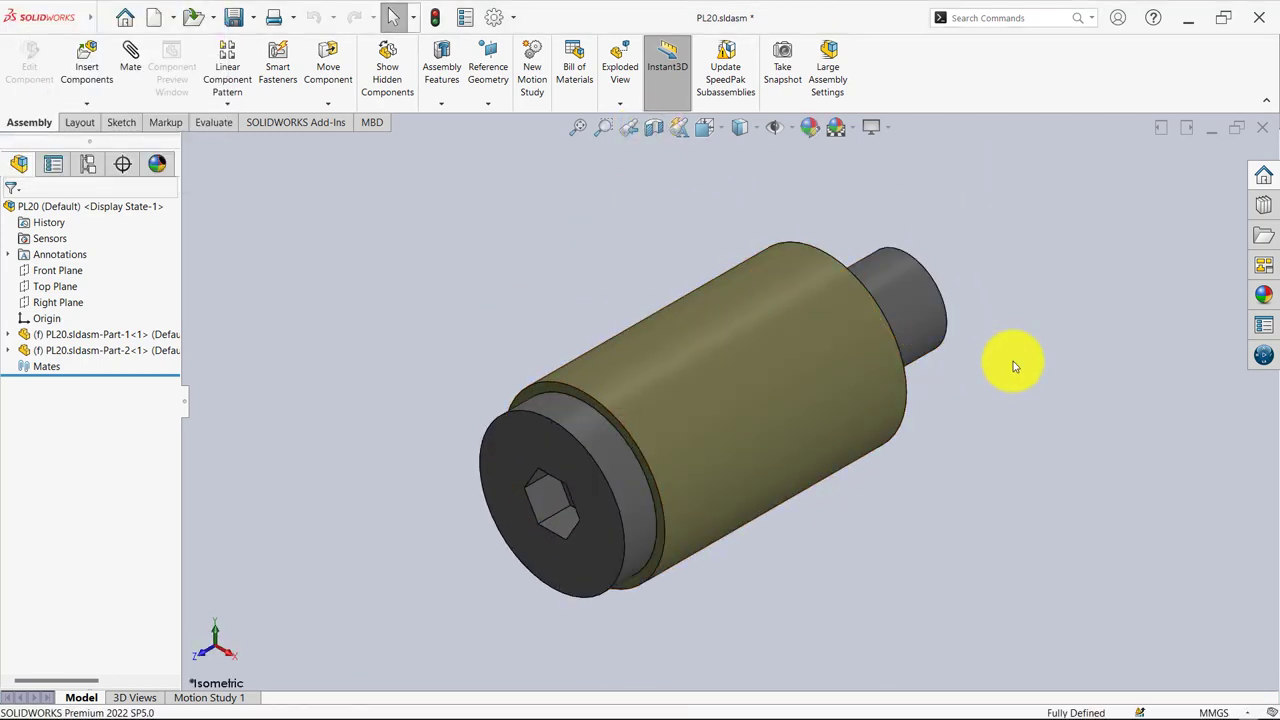